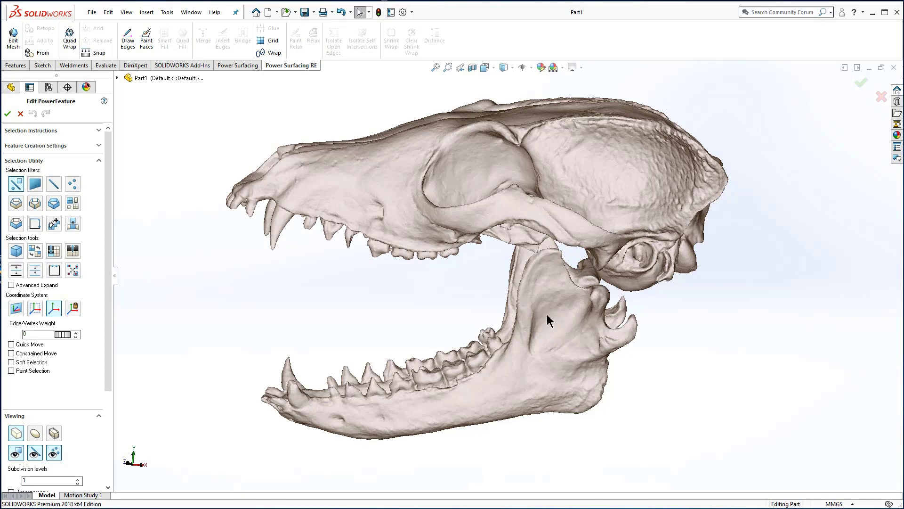
- Examine the skull's reference mesh, focusing on the lower molars, the canine tooth and the open jaw from the front
{"action": "middle_click_drag", "start_coordinate": [548, 315], "coordinate": [516, 368]}
{"action": "scroll", "coordinate": [487, 338], "scroll_direction": "down", "scroll_amount": 5}
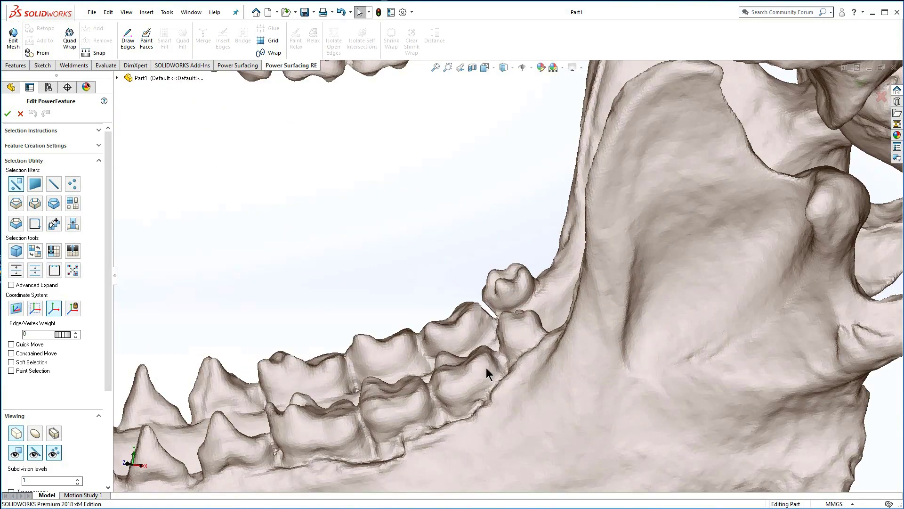
{"action": "scroll", "coordinate": [486, 368], "scroll_direction": "up", "scroll_amount": 8}
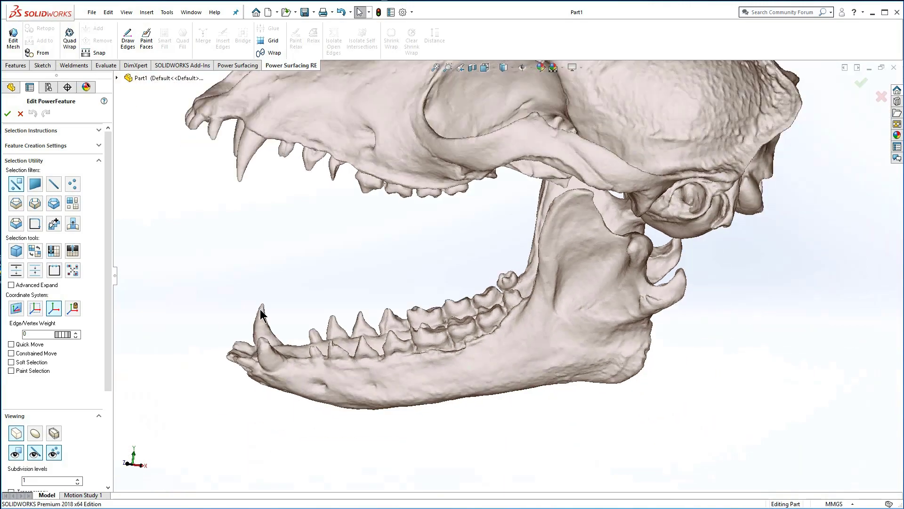
{"action": "scroll", "coordinate": [262, 315], "scroll_direction": "down", "scroll_amount": 4}
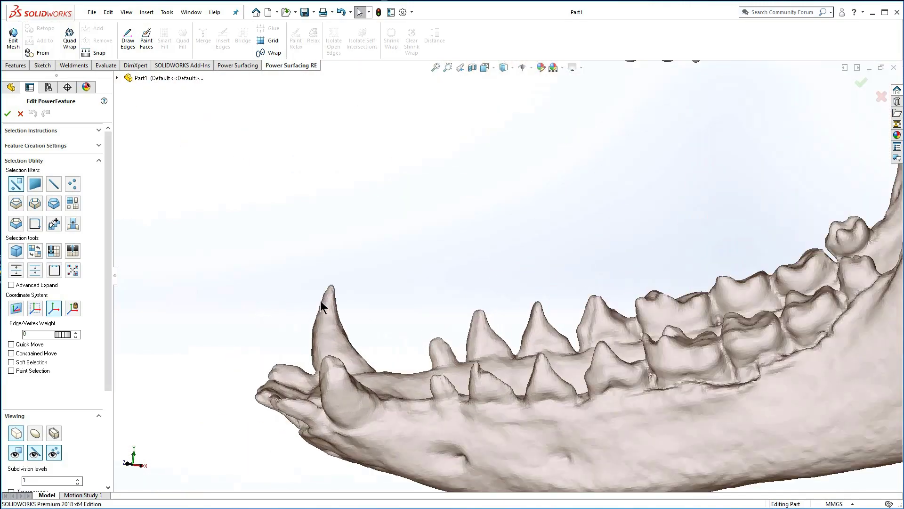
{"action": "middle_click_drag", "start_coordinate": [320, 301], "coordinate": [471, 254]}
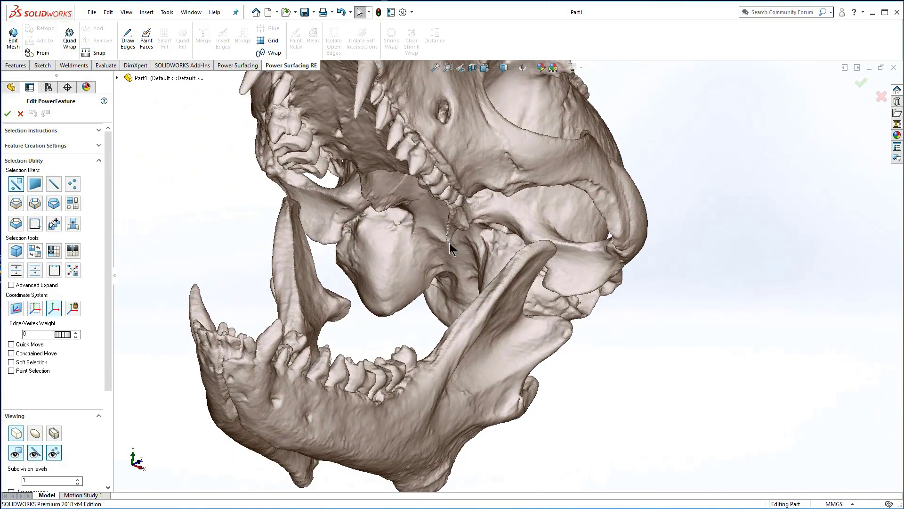
{"action": "middle_click_drag", "start_coordinate": [426, 282], "coordinate": [485, 280]}
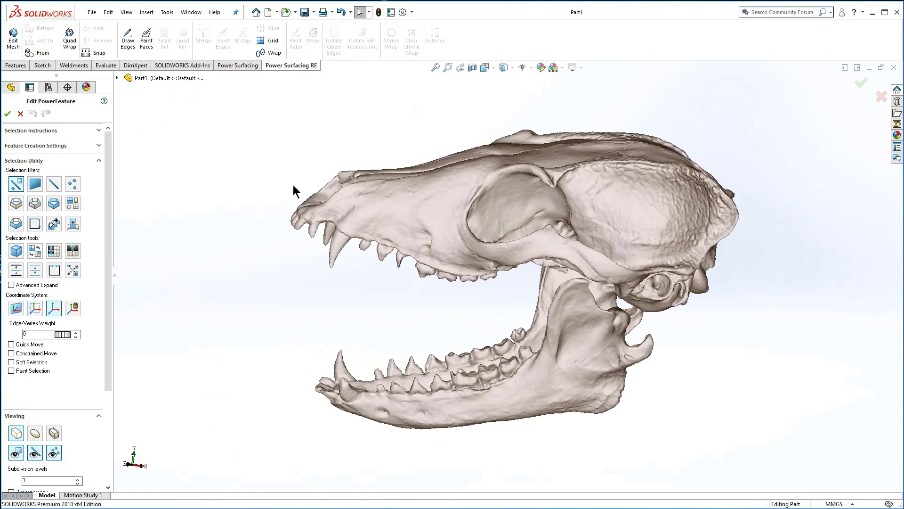
- Start a Quad Wrap of the skull mesh as a solid with its preview shown, and reduce the quad size to 1%
{"action": "left_click", "coordinate": [69, 39]}
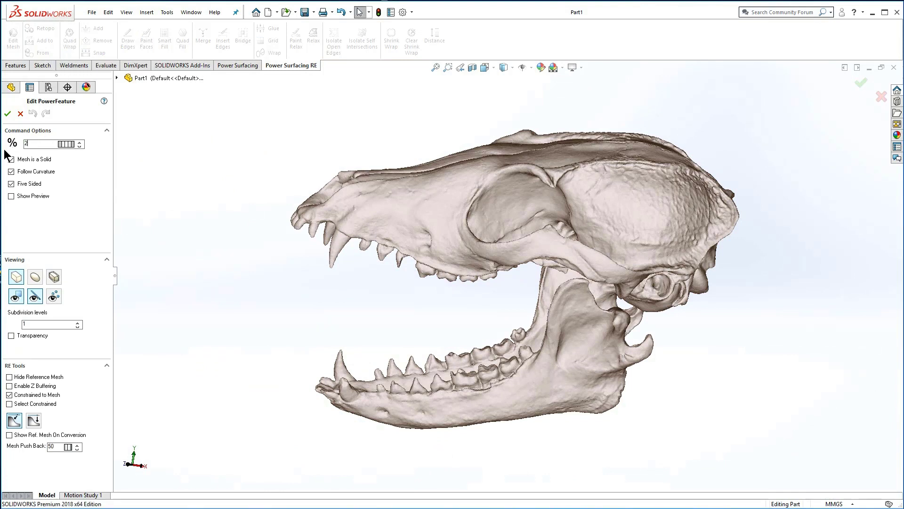
{"action": "left_click", "coordinate": [11, 196]}
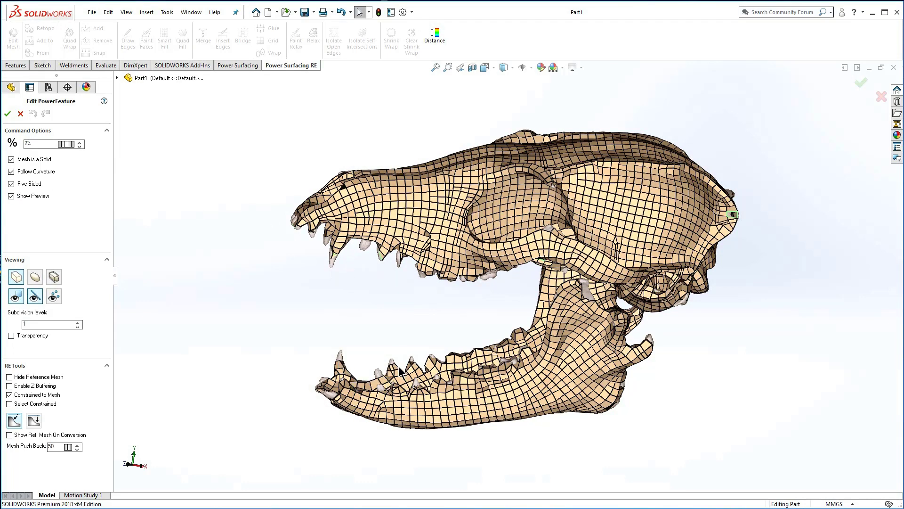
{"action": "left_click", "coordinate": [11, 159]}
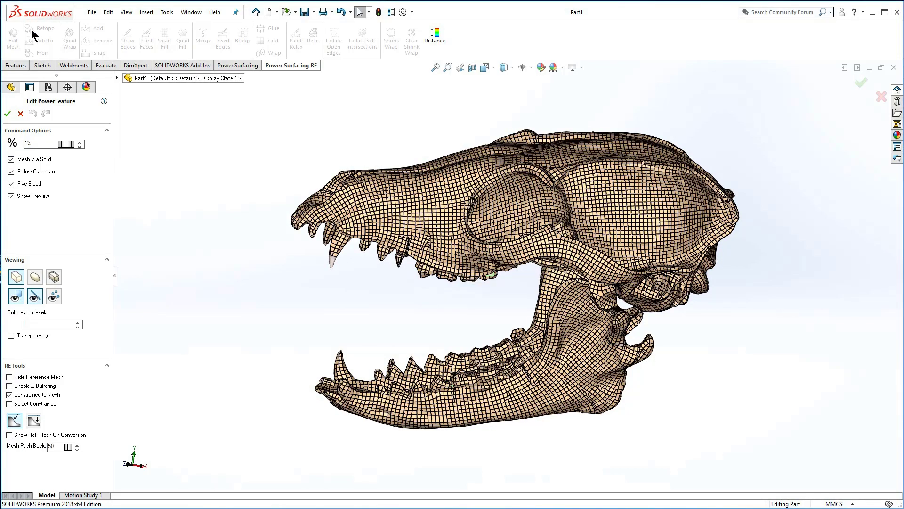
{"action": "middle_click_drag", "start_coordinate": [478, 325], "coordinate": [377, 274]}
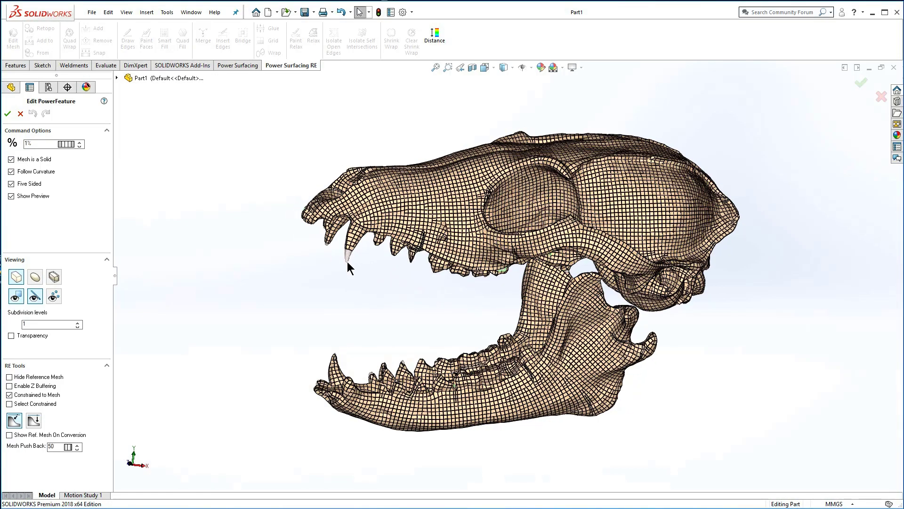
{"action": "middle_click_drag", "start_coordinate": [483, 307], "coordinate": [203, 276]}
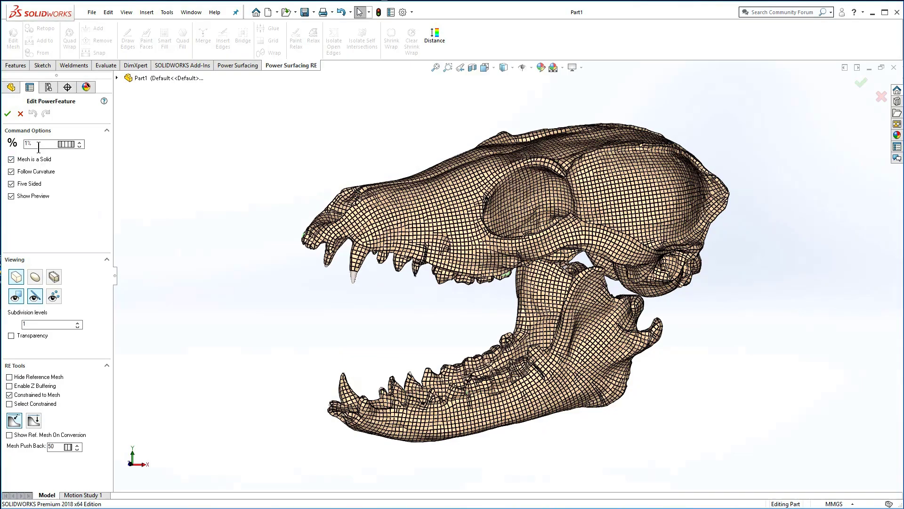
- Refine the Quad Wrap to a quad size of 0.75% and apply it to the whole skull
{"action": "type", "text": "0.75"}
{"action": "key", "text": "Return"}
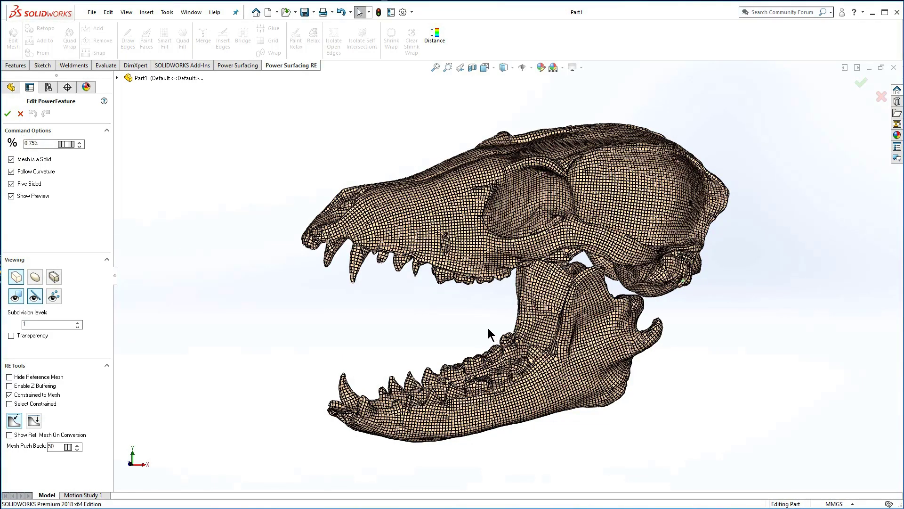
{"action": "middle_click_drag", "start_coordinate": [488, 333], "coordinate": [451, 284]}
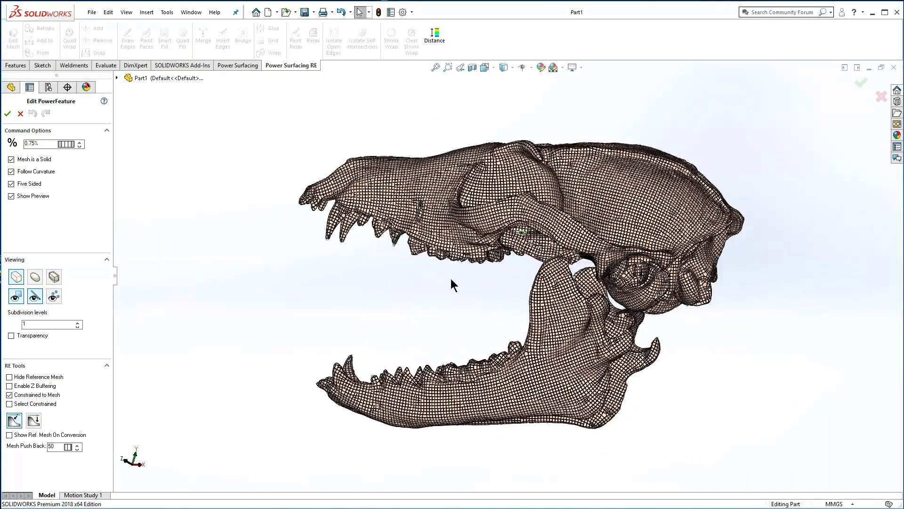
{"action": "left_click", "coordinate": [8, 114]}
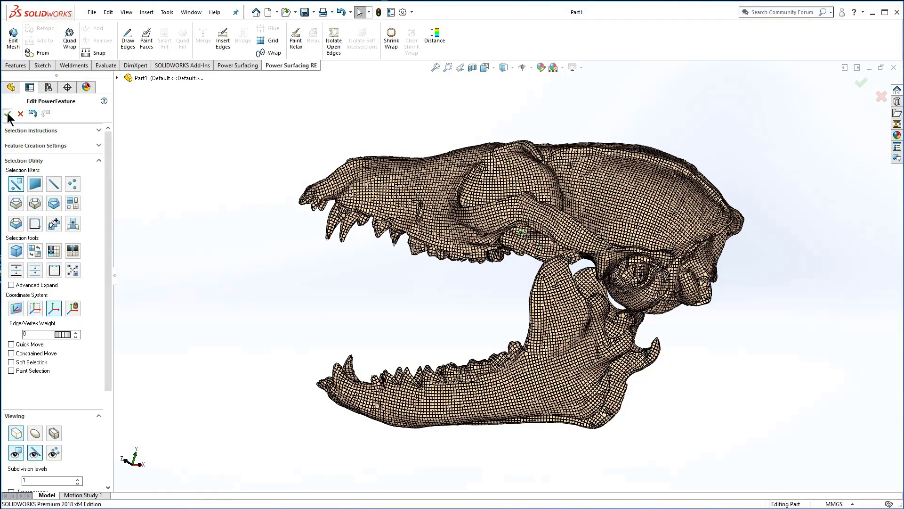
- Switch the feature creation setting from a body to Create PwrFeature
{"action": "left_click", "coordinate": [70, 205]}
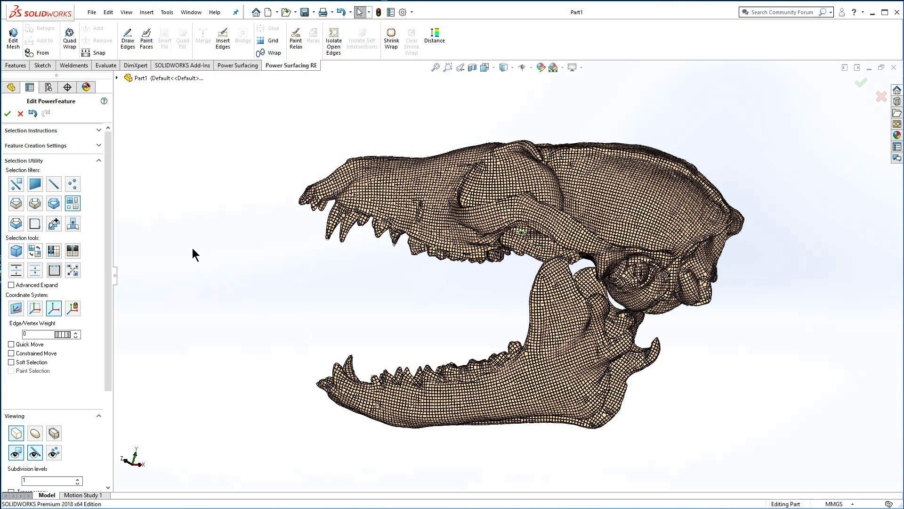
{"action": "left_click", "coordinate": [98, 146]}
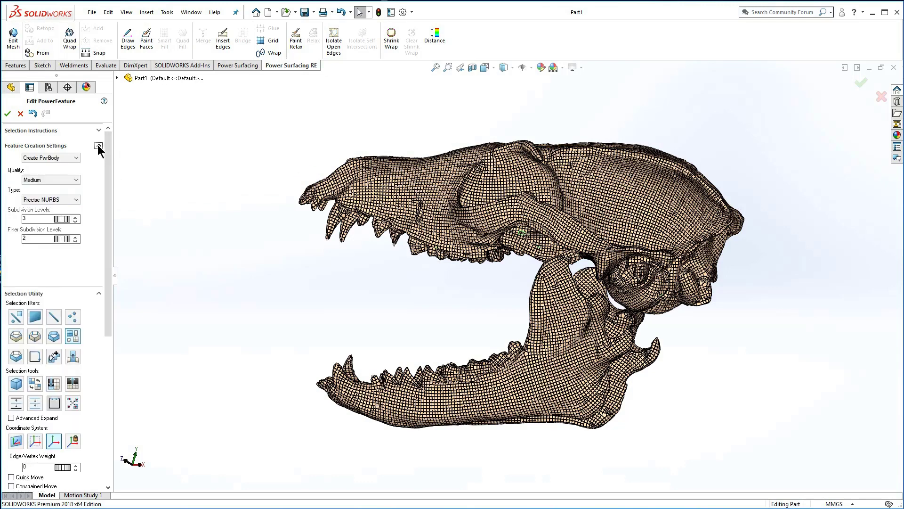
{"action": "left_click", "coordinate": [76, 159]}
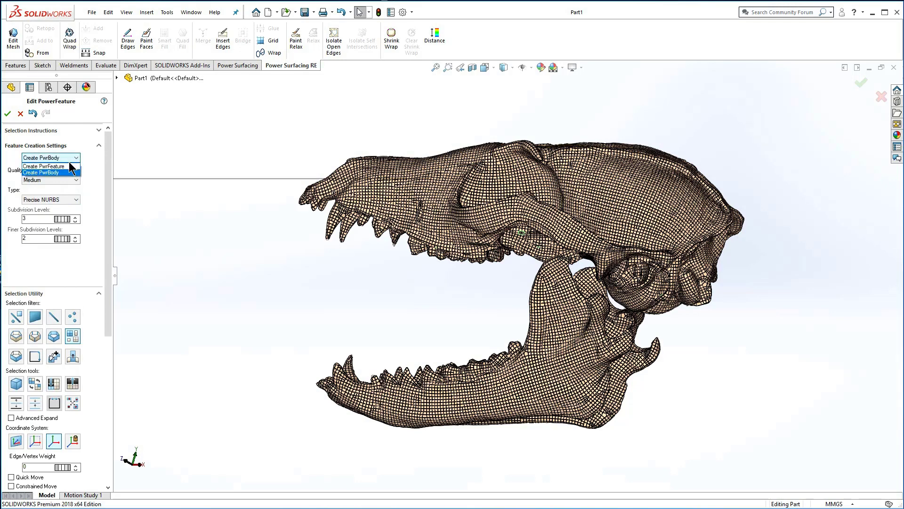
{"action": "left_click", "coordinate": [67, 166]}
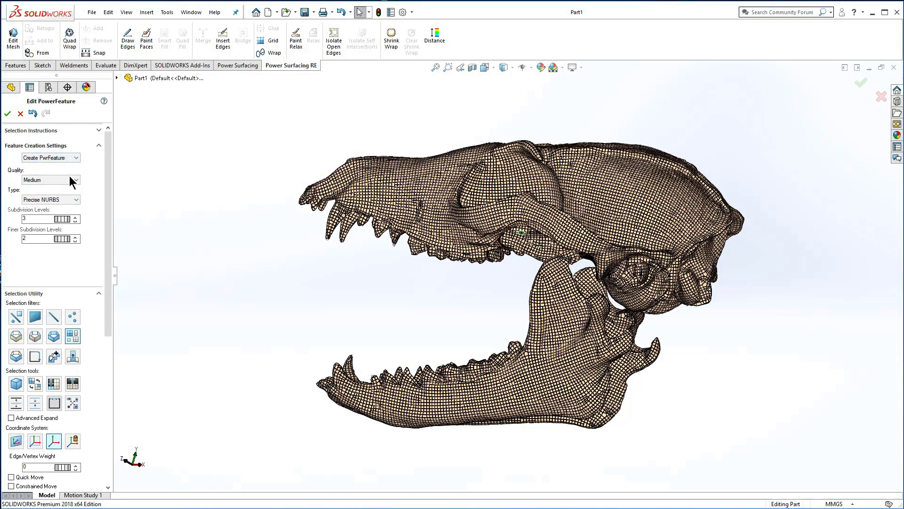
{"action": "left_click", "coordinate": [99, 146]}
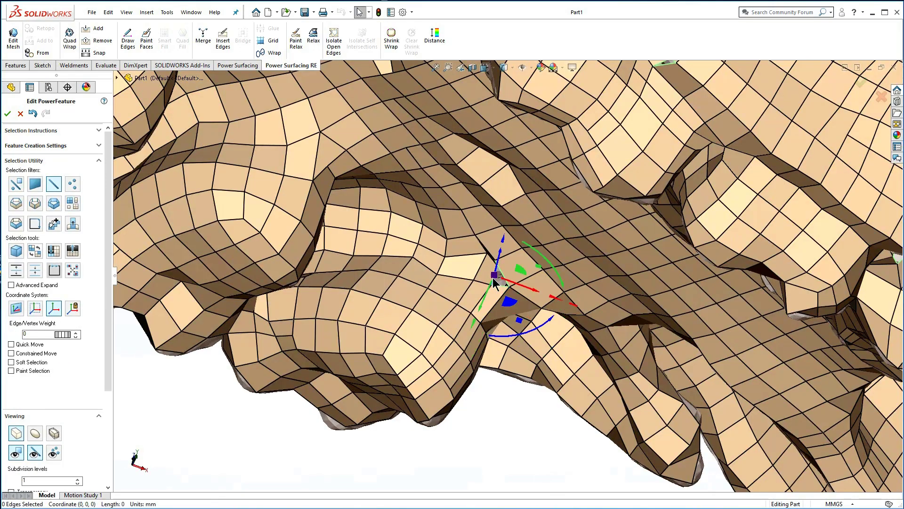
- Delete the stray edge inside the open hole in the quad mesh near the molars and fill the hole
{"action": "middle_click_drag", "start_coordinate": [514, 295], "coordinate": [533, 303]}
{"action": "right_click", "coordinate": [509, 292]}
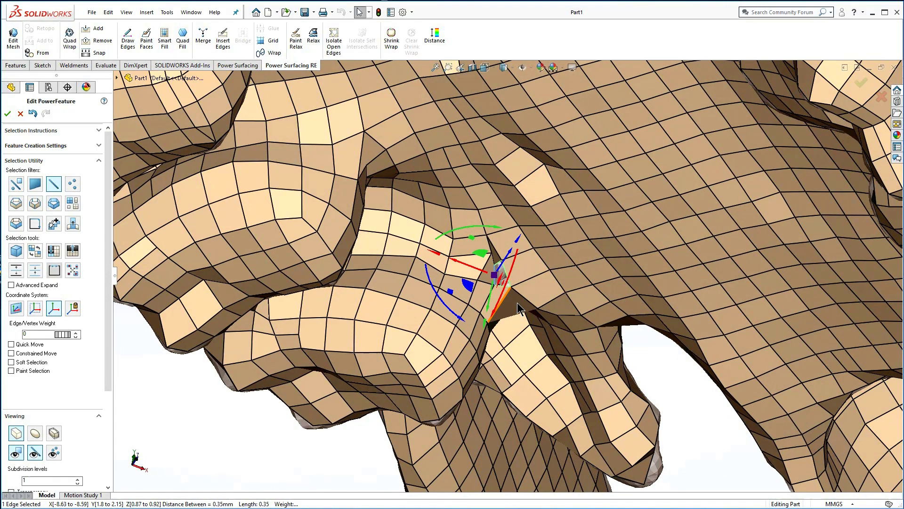
{"action": "middle_click_drag", "start_coordinate": [523, 307], "coordinate": [572, 262]}
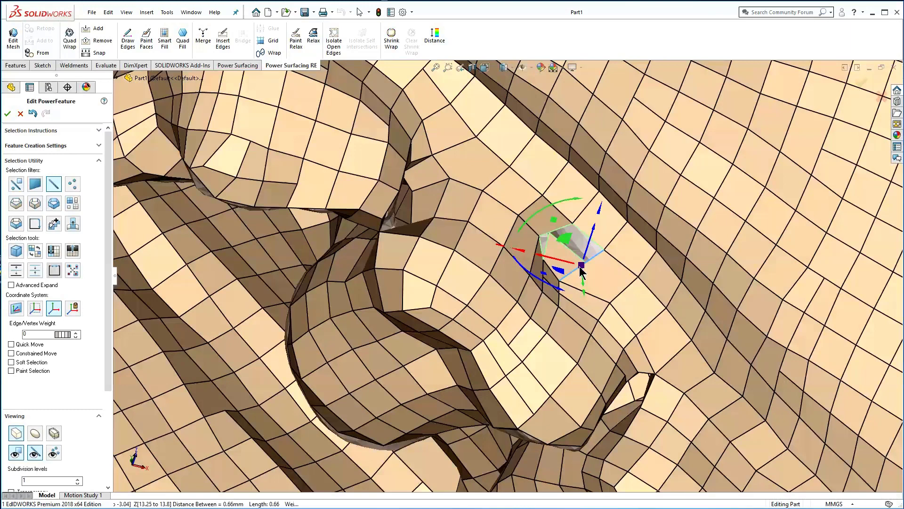
{"action": "left_click", "coordinate": [569, 249]}
{"action": "right_click", "coordinate": [569, 250]}
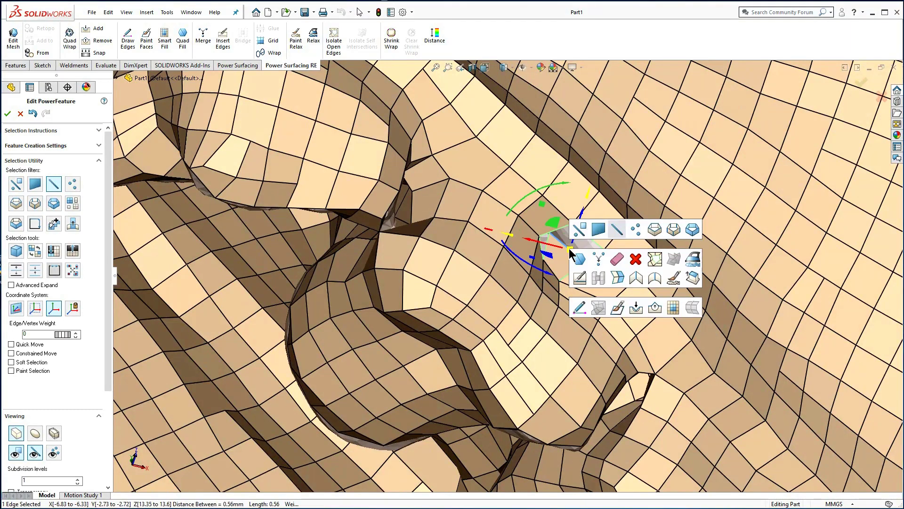
{"action": "left_click", "coordinate": [634, 261]}
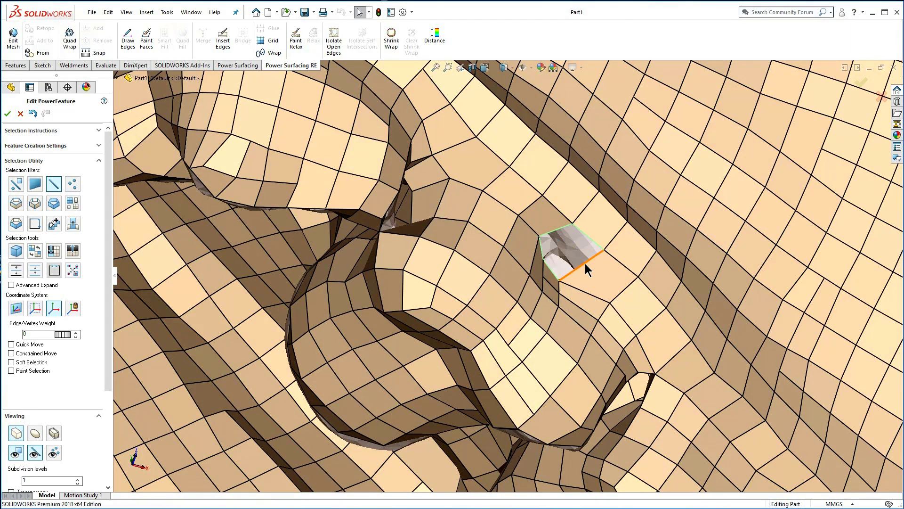
{"action": "right_click", "coordinate": [585, 264]}
{"action": "left_click", "coordinate": [591, 274]}
{"action": "left_click", "coordinate": [590, 277]}
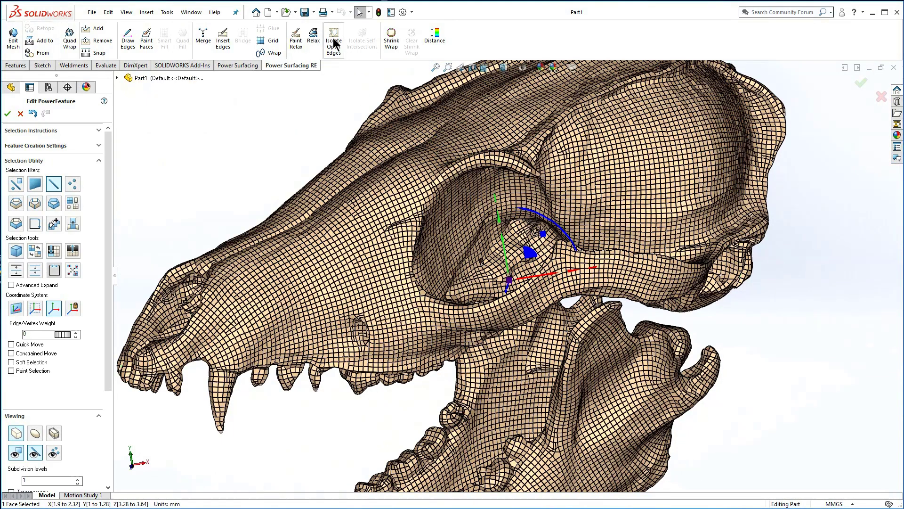
- Isolate the open edges of the Sub-D and reference mesh, focusing on the separate patch at the front of the skull
{"action": "left_click", "coordinate": [334, 43]}
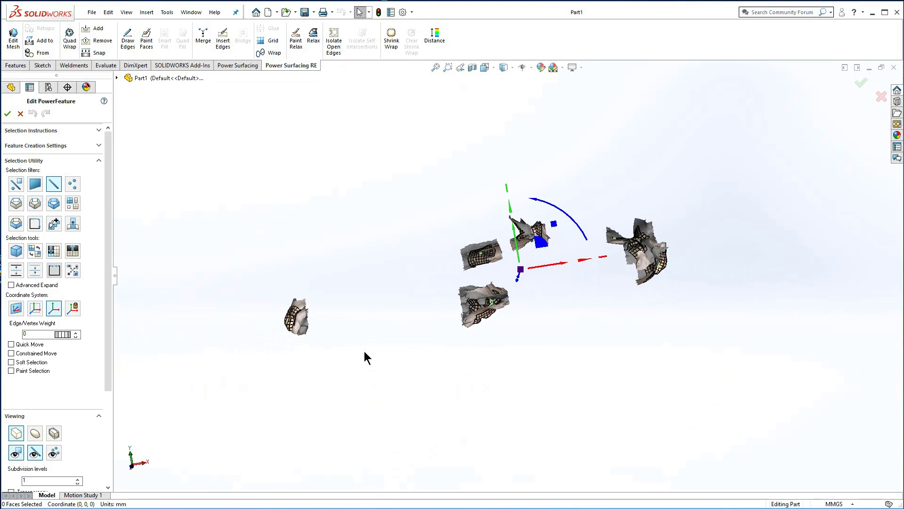
{"action": "scroll", "coordinate": [377, 349], "scroll_direction": "down", "scroll_amount": 5}
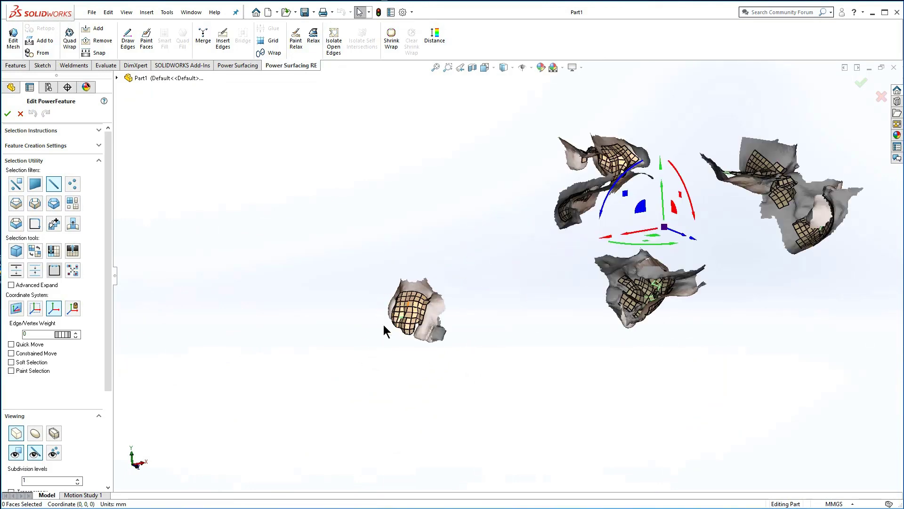
{"action": "scroll", "coordinate": [456, 325], "scroll_direction": "down", "scroll_amount": 5}
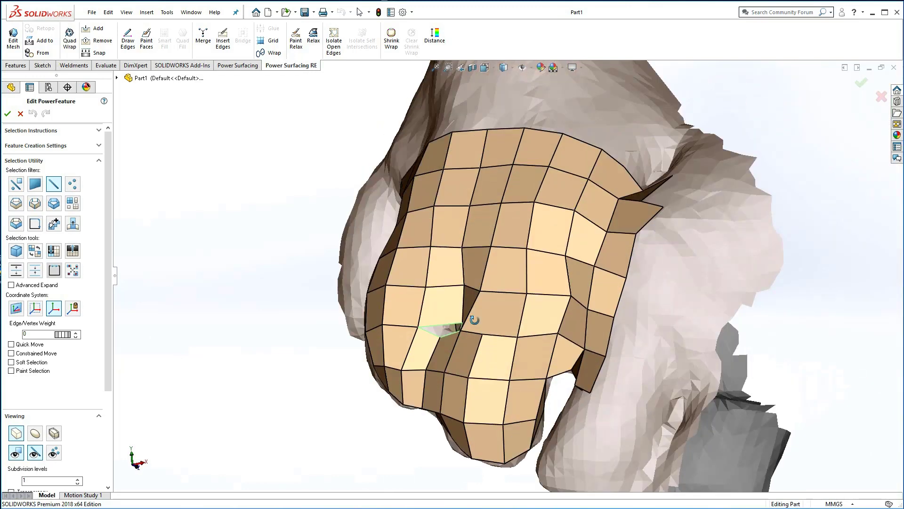
- Fill the small hole on the isolated front tooth patch from one of its open edges
{"action": "middle_click_drag", "start_coordinate": [474, 320], "coordinate": [467, 332]}
{"action": "left_click", "coordinate": [419, 377]}
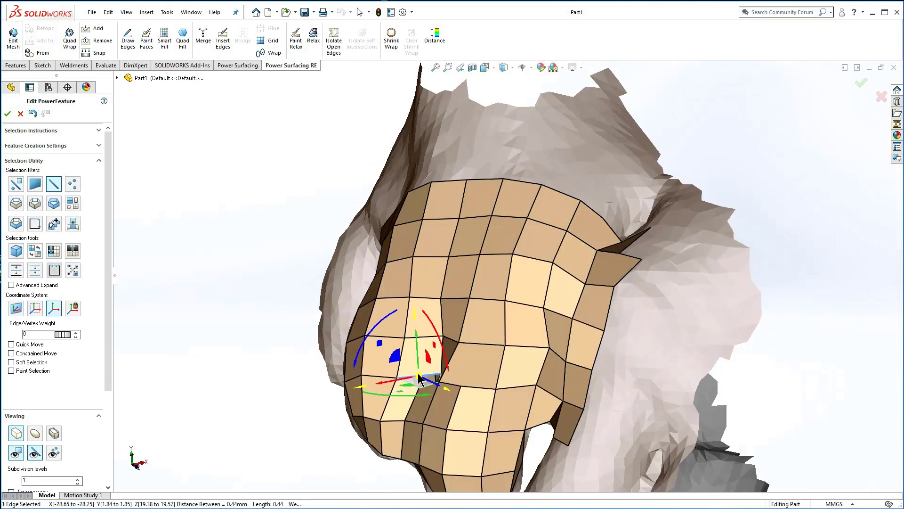
{"action": "middle_click_drag", "start_coordinate": [424, 414], "coordinate": [431, 388]}
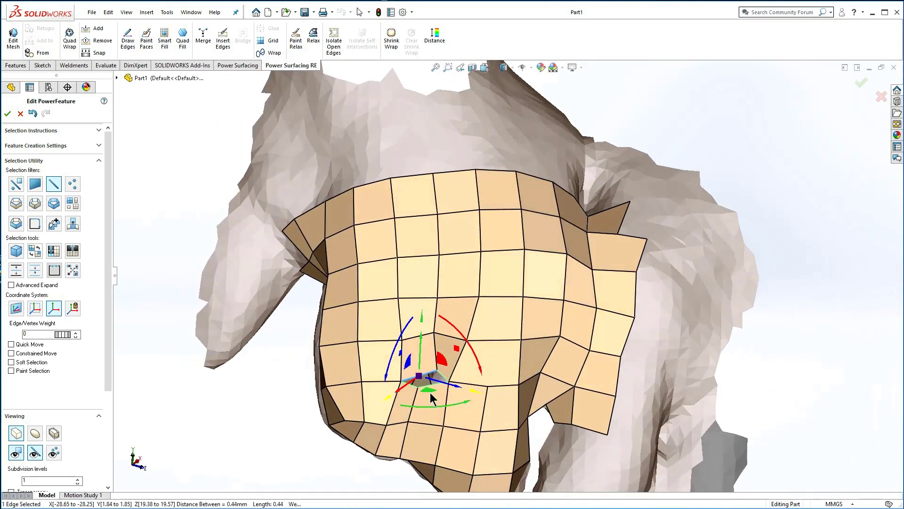
{"action": "right_click", "coordinate": [431, 389]}
{"action": "left_click", "coordinate": [441, 395]}
- Delete the selected group of badly wrapped faces from one of the remaining isolated patches
{"action": "scroll", "coordinate": [517, 391], "scroll_direction": "up", "scroll_amount": 9}
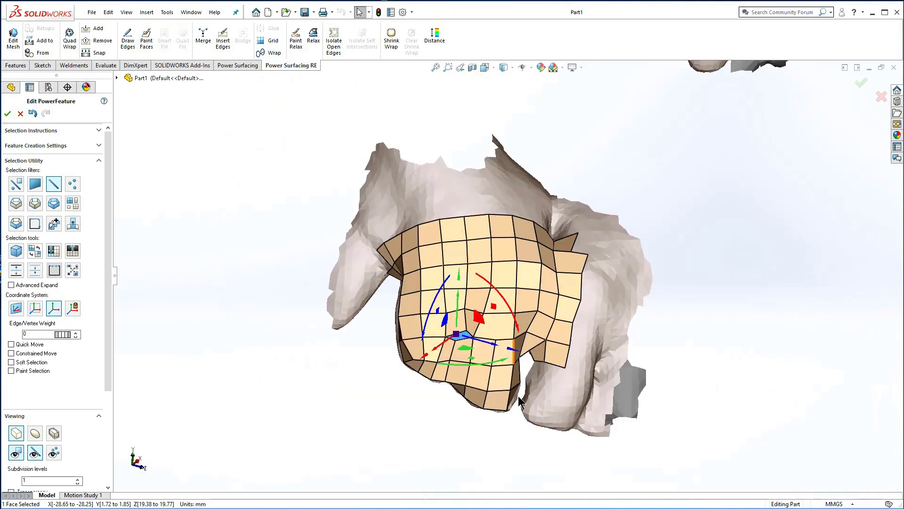
{"action": "scroll", "coordinate": [600, 94], "scroll_direction": "down", "scroll_amount": 6}
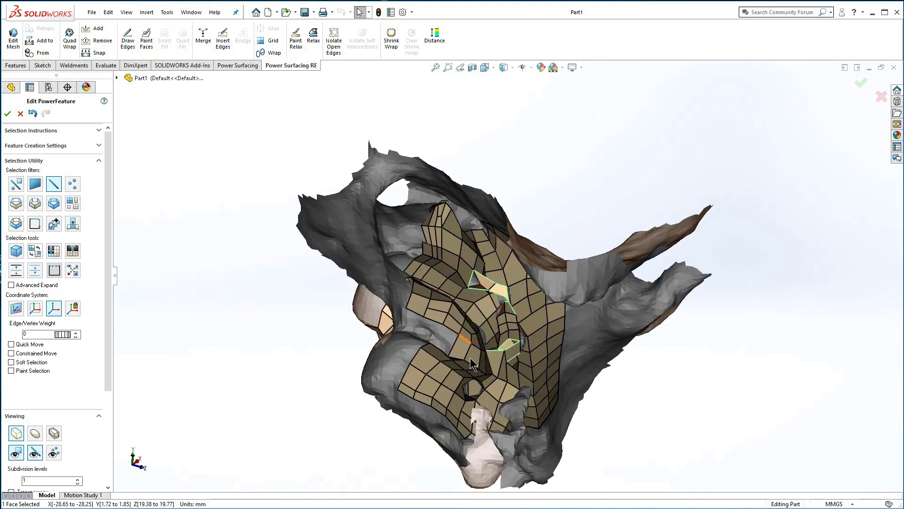
{"action": "middle_click_drag", "start_coordinate": [492, 389], "coordinate": [476, 344]}
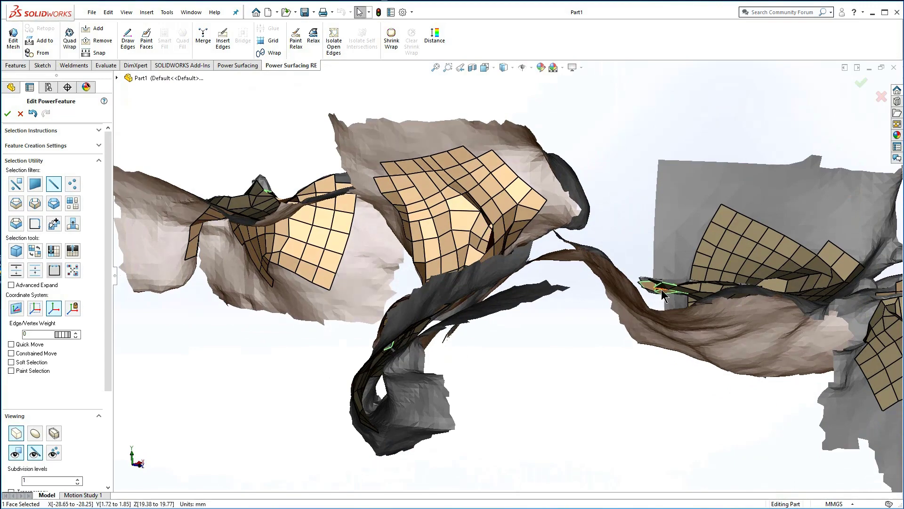
{"action": "middle_click_drag", "start_coordinate": [661, 289], "coordinate": [608, 426]}
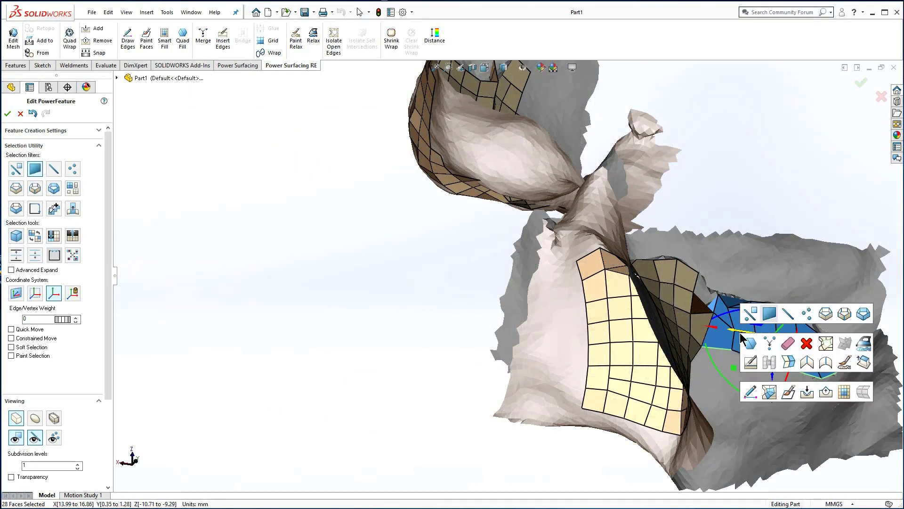
{"action": "left_click", "coordinate": [805, 345]}
{"action": "left_click", "coordinate": [701, 329]}
{"action": "middle_click_drag", "start_coordinate": [741, 341], "coordinate": [672, 346]}
{"action": "key", "text": "s"}
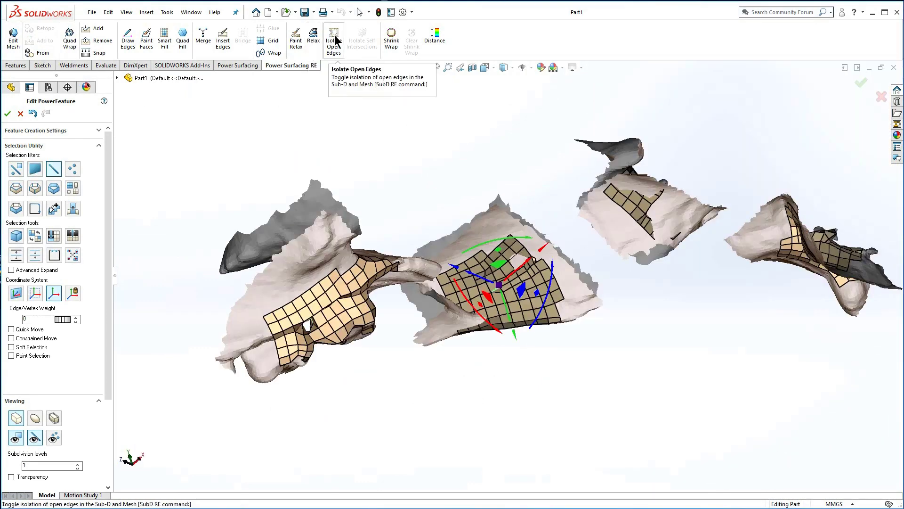
- Rerun the open-edge isolation and continue isolating the remaining open edges
{"action": "left_click", "coordinate": [335, 41]}
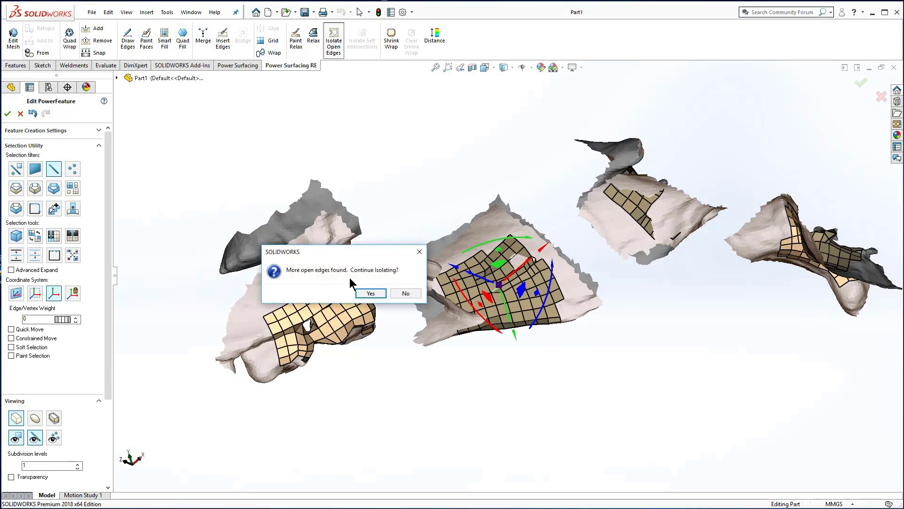
{"action": "left_click", "coordinate": [371, 294]}
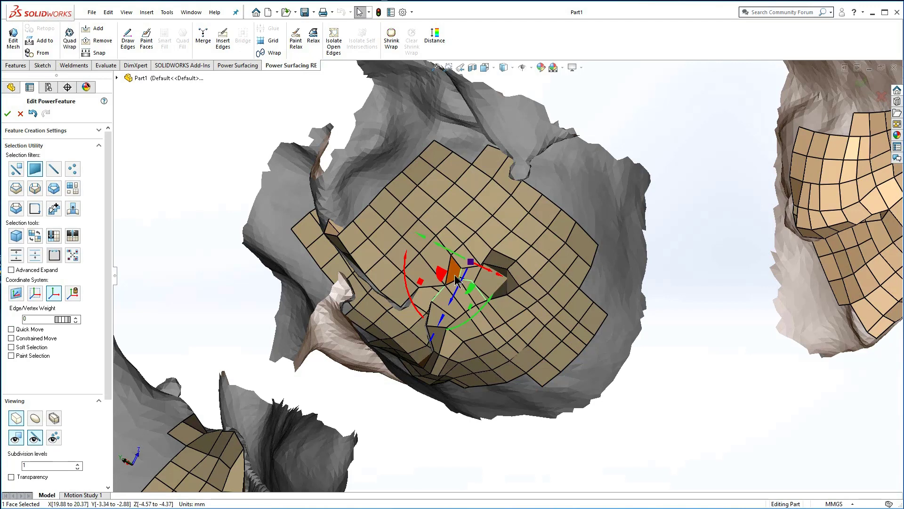
- Delete the distorted faces in the middle of the isolated patch and fill the opening they leave
{"action": "right_click", "coordinate": [455, 276]}
{"action": "left_click", "coordinate": [520, 285]}
{"action": "right_click", "coordinate": [436, 284]}
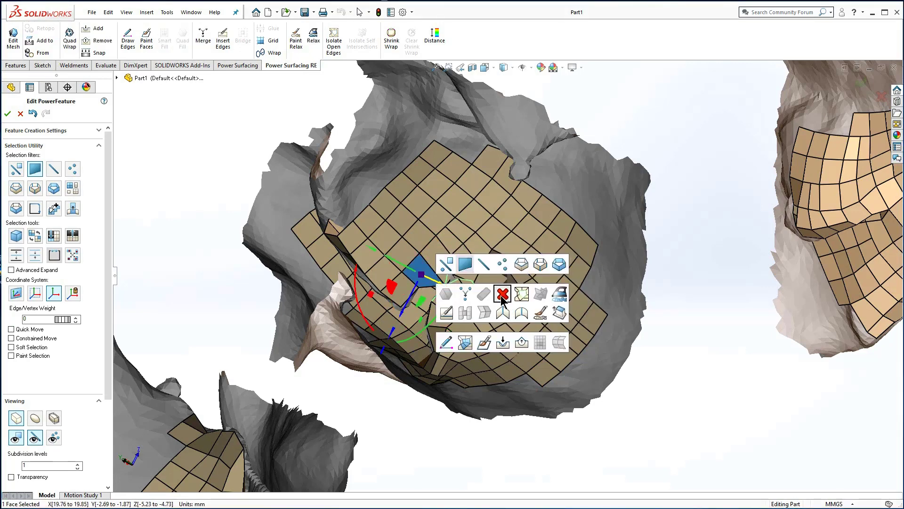
{"action": "left_click", "coordinate": [502, 294]}
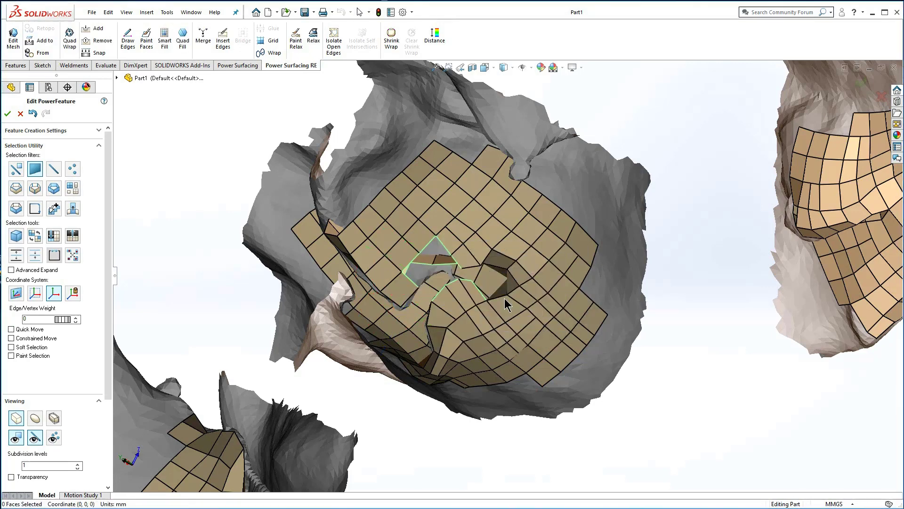
{"action": "right_click", "coordinate": [448, 241]}
{"action": "left_click", "coordinate": [466, 259]}
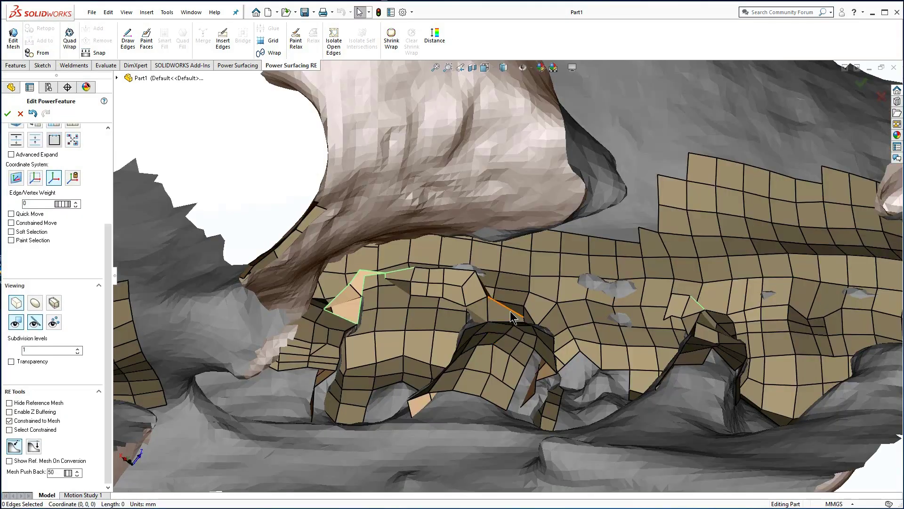
- Select the open edge above the arch between the teeth and examine the surrounding quads from several angles
{"action": "left_click", "coordinate": [513, 316]}
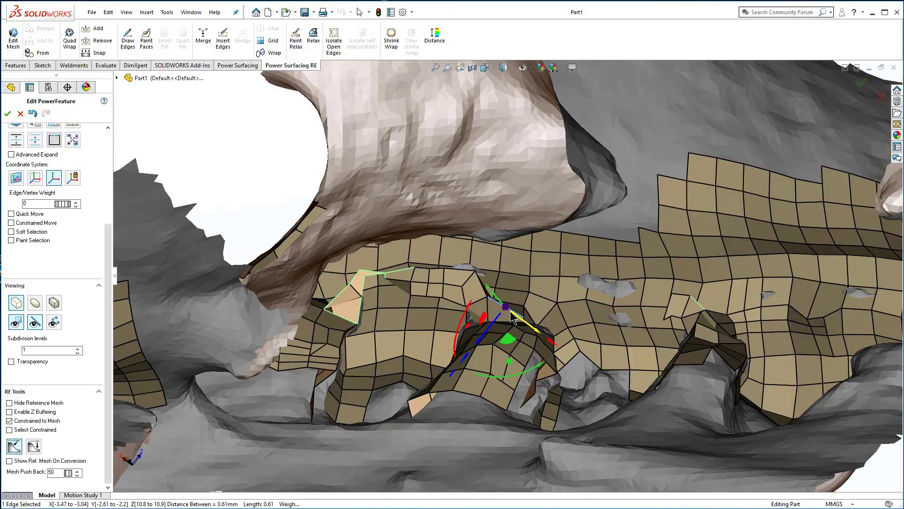
{"action": "middle_click_drag", "start_coordinate": [524, 298], "coordinate": [490, 386]}
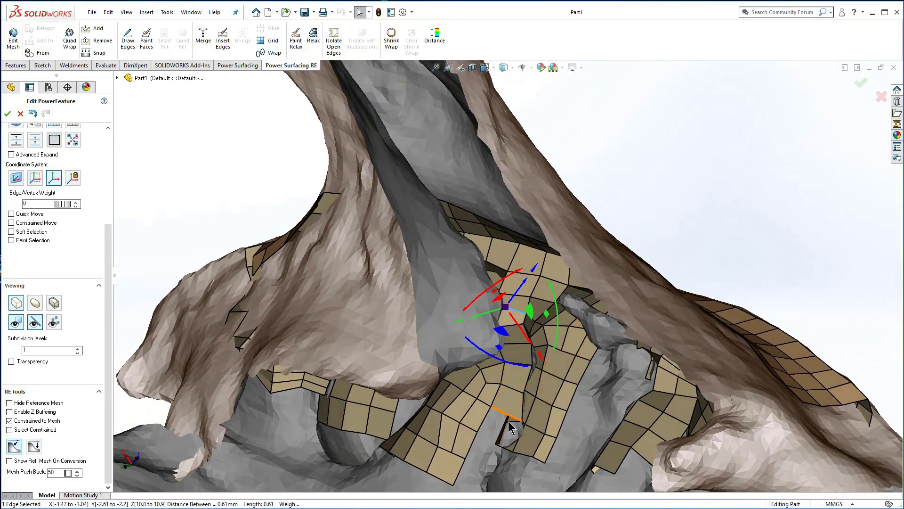
{"action": "middle_click_drag", "start_coordinate": [596, 327], "coordinate": [386, 327]}
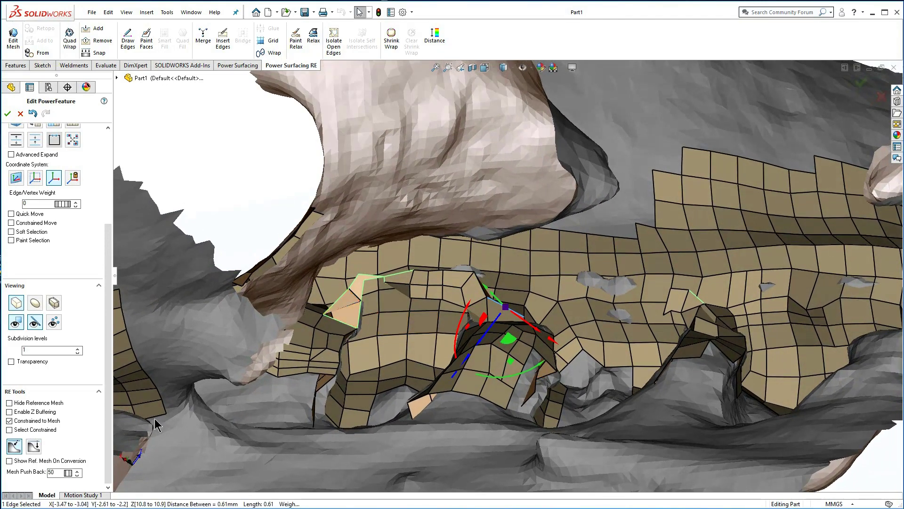
- Compare the Sub-D display against the reference mesh by switching Z buffering on and off and raising Mesh Push Back to 61 and lowering it again
{"action": "left_click", "coordinate": [10, 411]}
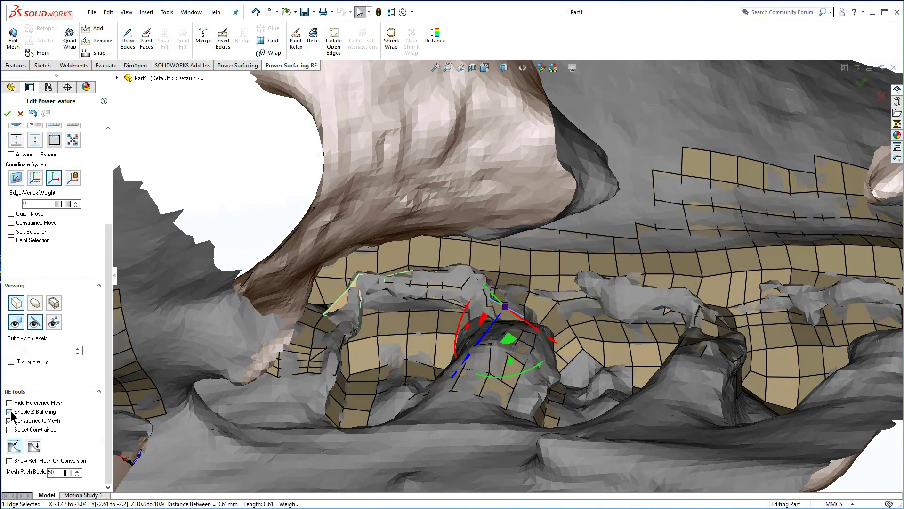
{"action": "mouse_move", "coordinate": [598, 380]}
{"action": "middle_mouse_down"}
{"action": "mouse_move", "coordinate": [565, 360]}
{"action": "mouse_move", "coordinate": [595, 372]}
{"action": "middle_mouse_up"}
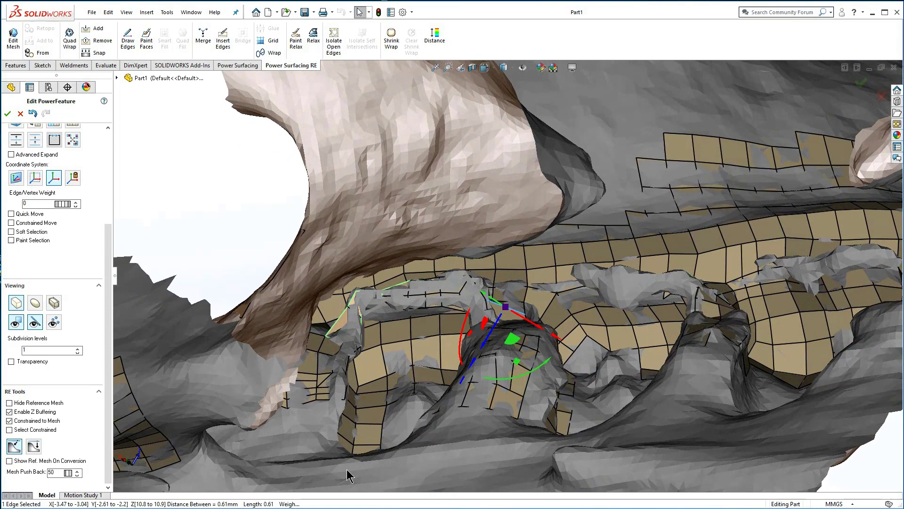
{"action": "left_click", "coordinate": [9, 412]}
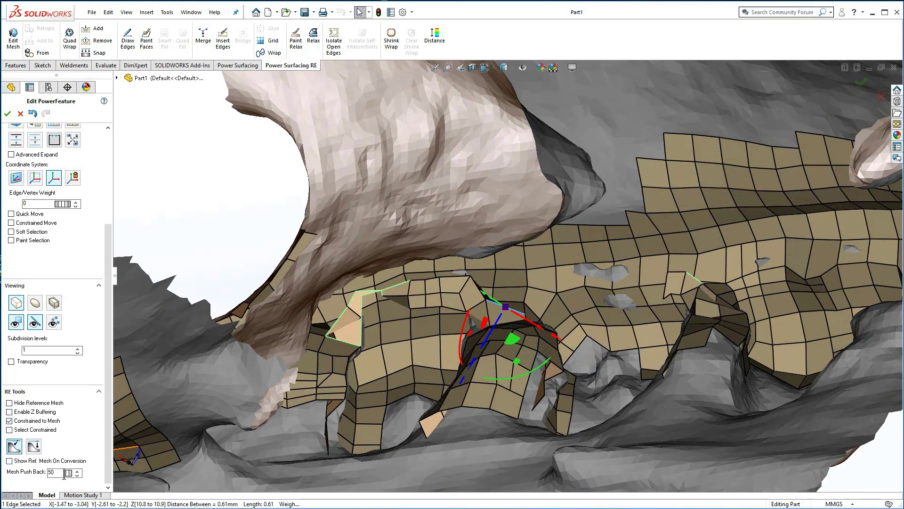
{"action": "left_click_drag", "start_coordinate": [70, 476], "coordinate": [200, 494]}
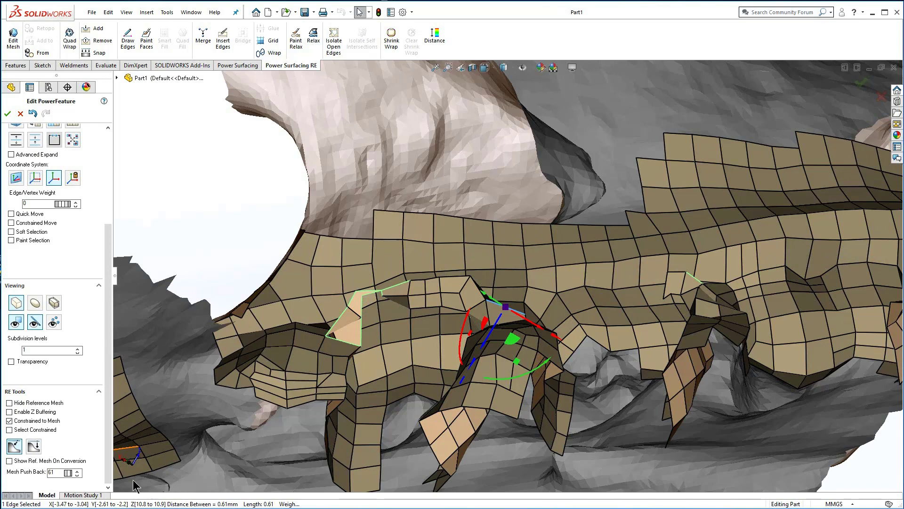
{"action": "left_click_drag", "start_coordinate": [134, 485], "coordinate": [43, 487]}
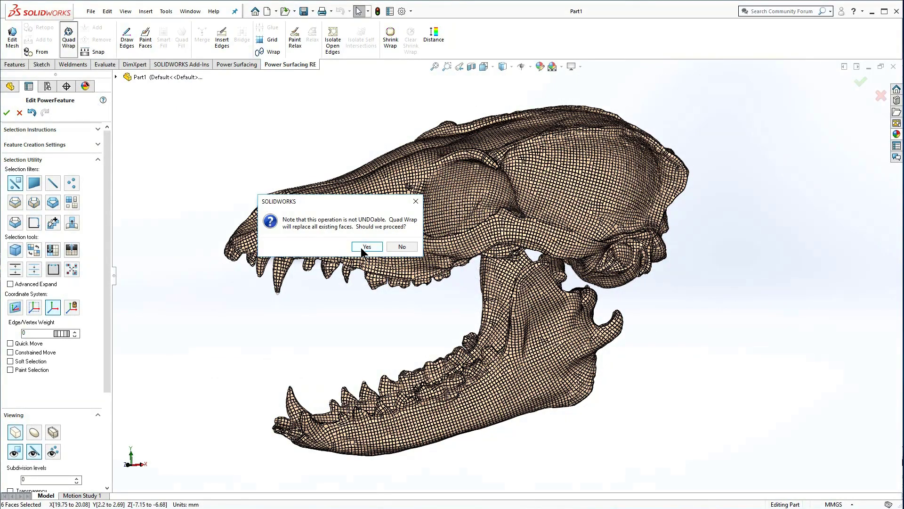
- Rerun Quad Wrap on the whole skull with a finer quad size, replacing all existing faces, and isolate the open edges
{"action": "left_click", "coordinate": [362, 249]}
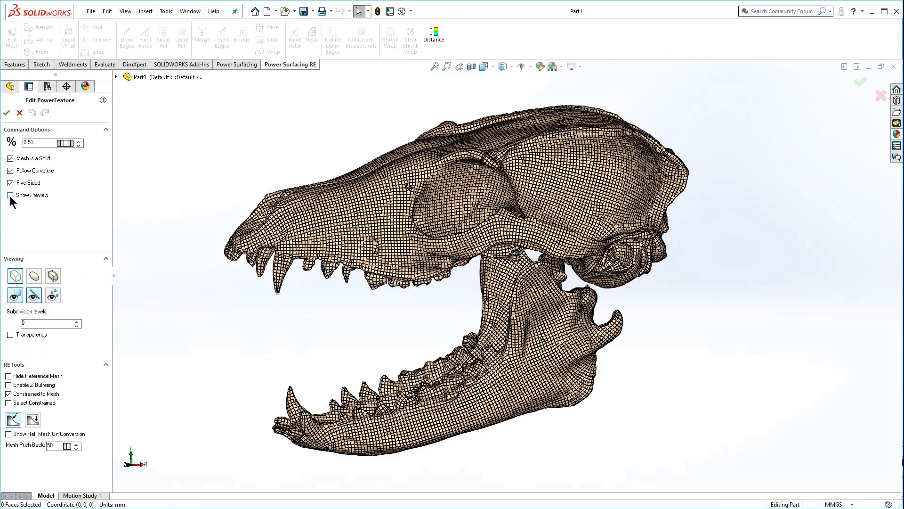
{"action": "left_click", "coordinate": [10, 197]}
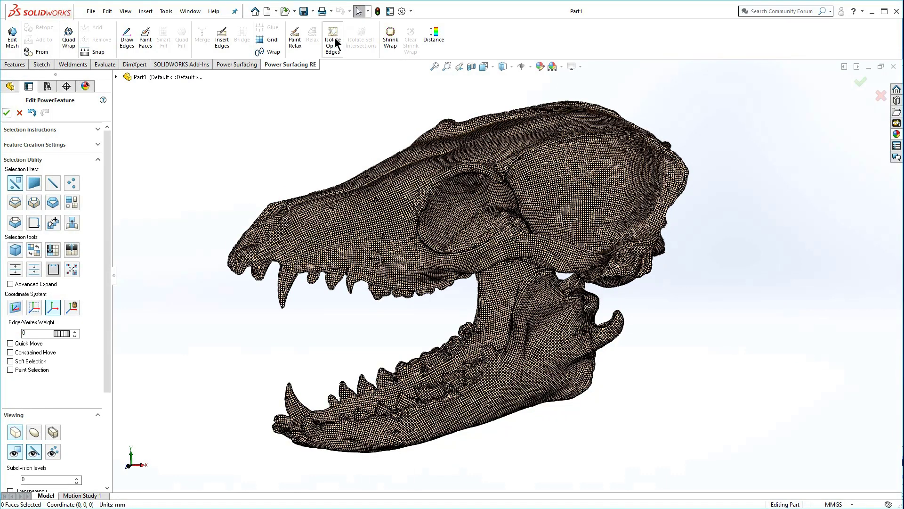
{"action": "left_click", "coordinate": [336, 42]}
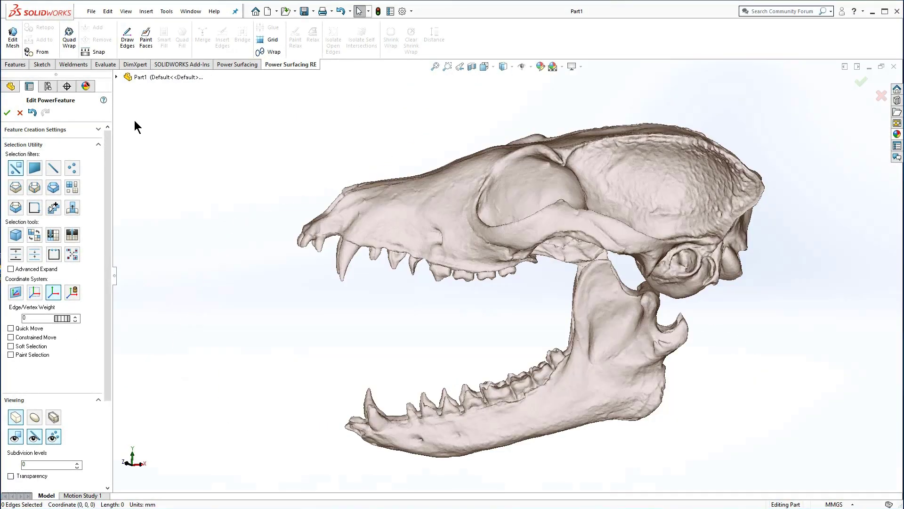
- Paint-select the reference mesh faces around the snout opening above the rear teeth, edit them with the Sub-D commands and hide the reference mesh
{"action": "left_click", "coordinate": [11, 38]}
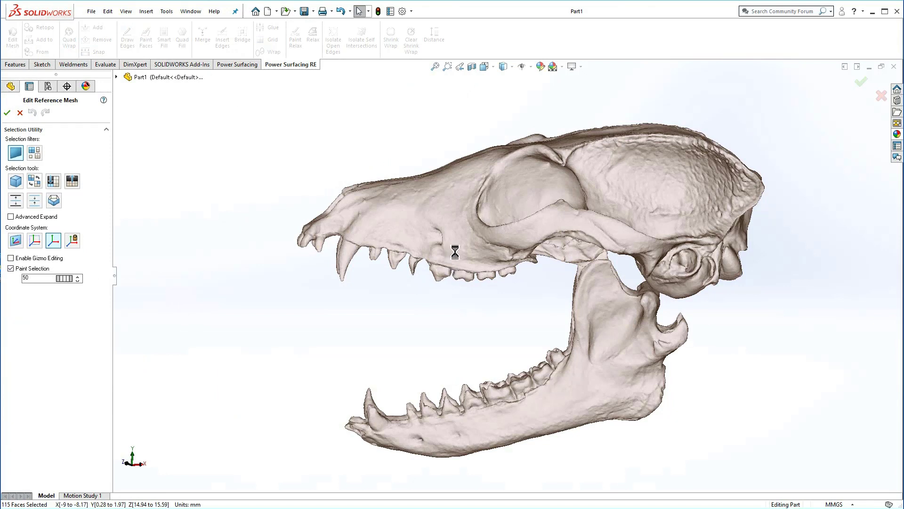
{"action": "left_click_drag", "start_coordinate": [454, 249], "coordinate": [437, 238]}
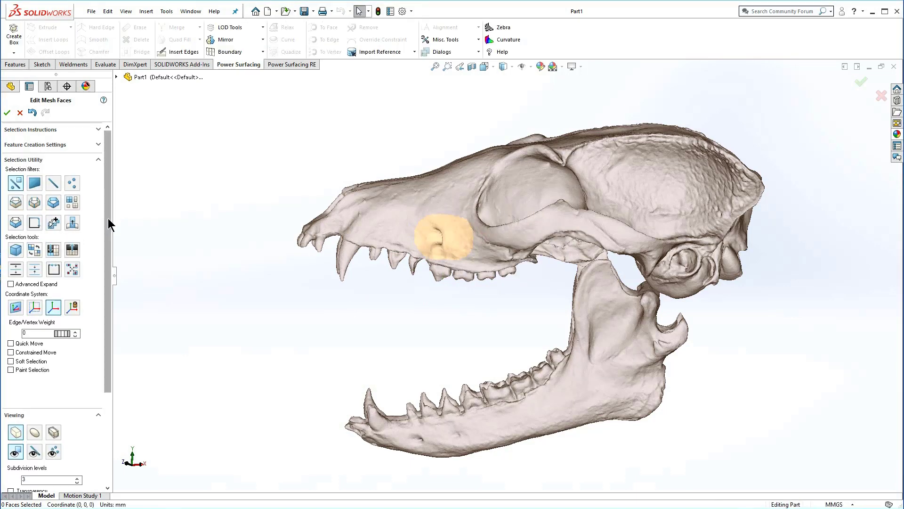
{"action": "left_click_drag", "start_coordinate": [108, 223], "coordinate": [124, 387]}
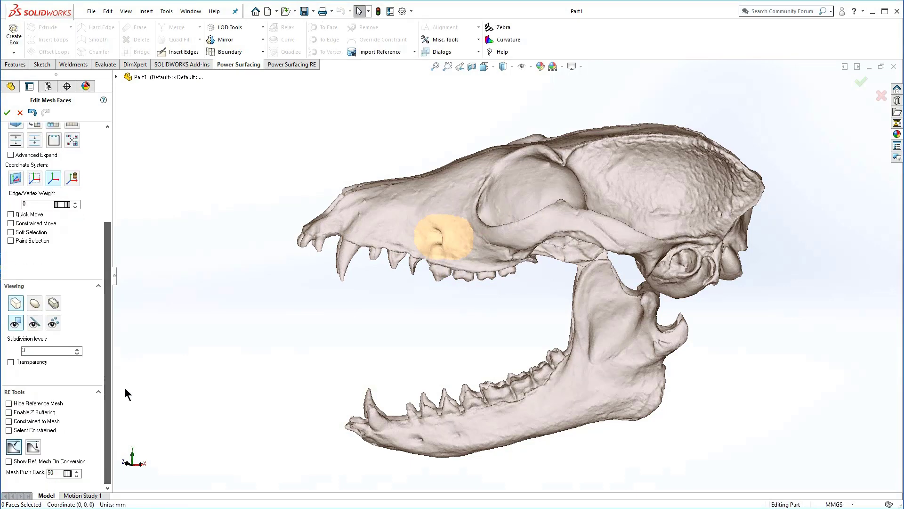
{"action": "left_click", "coordinate": [45, 401]}
- Relax the expanded selection at the tip of the bulge behind the snout opening with a value of 300 and finish the face edit
{"action": "middle_click_drag", "start_coordinate": [445, 231], "coordinate": [463, 256]}
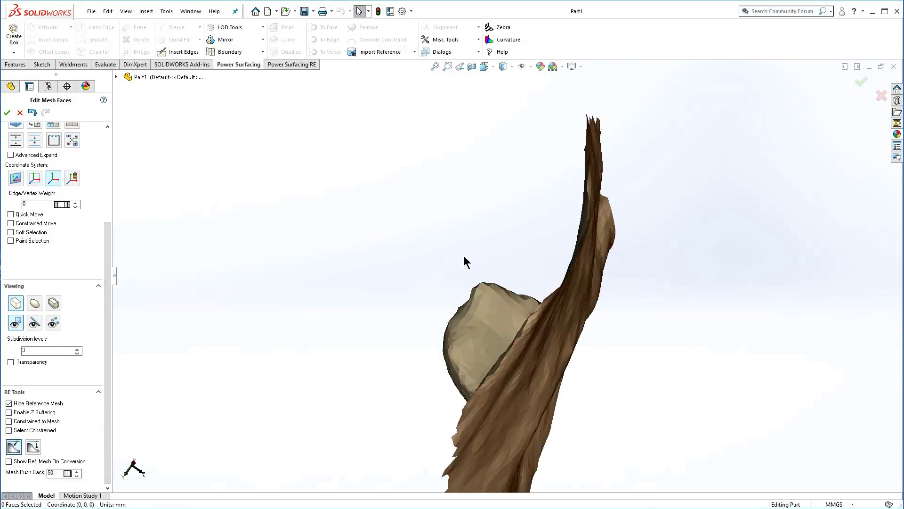
{"action": "left_click_drag", "start_coordinate": [496, 297], "coordinate": [498, 298]}
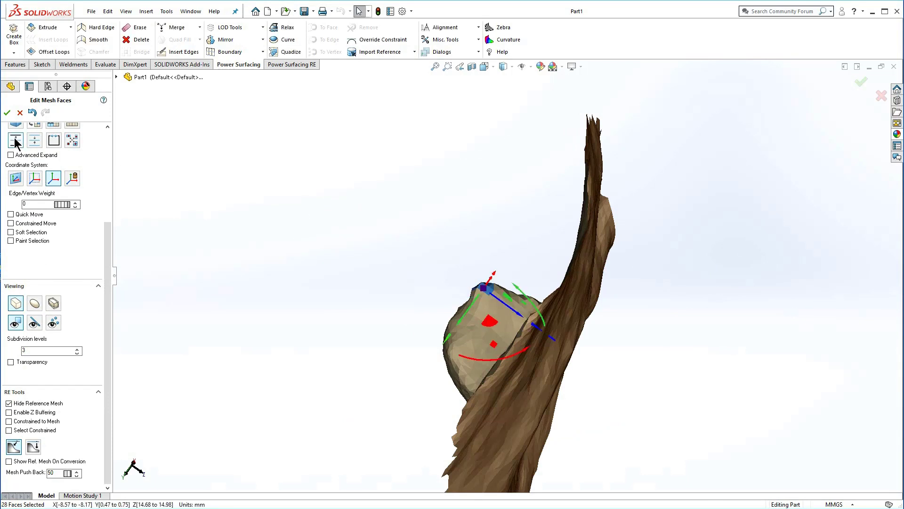
{"action": "left_click", "coordinate": [286, 29]}
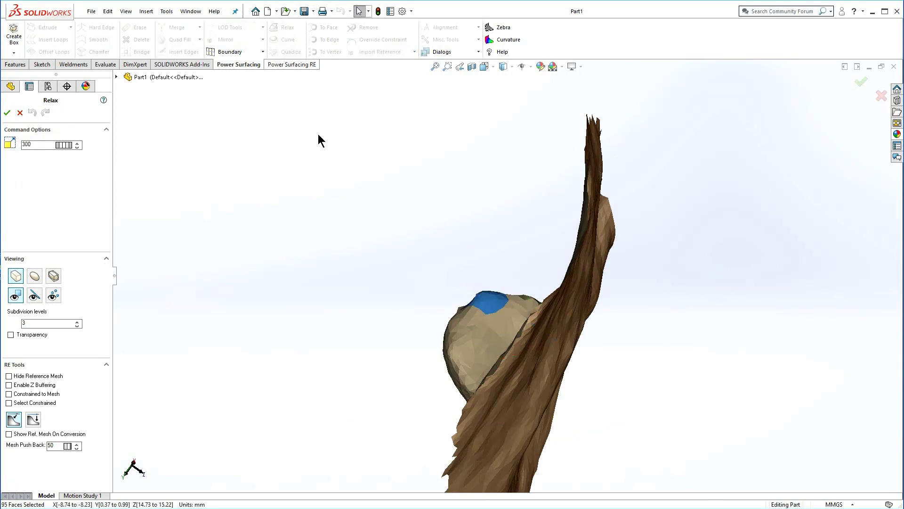
{"action": "left_click", "coordinate": [8, 113]}
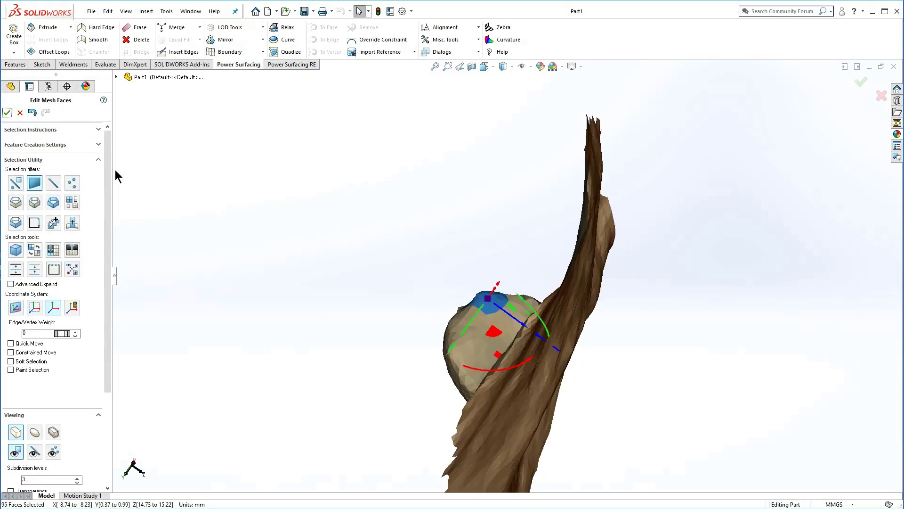
{"action": "left_click", "coordinate": [8, 113]}
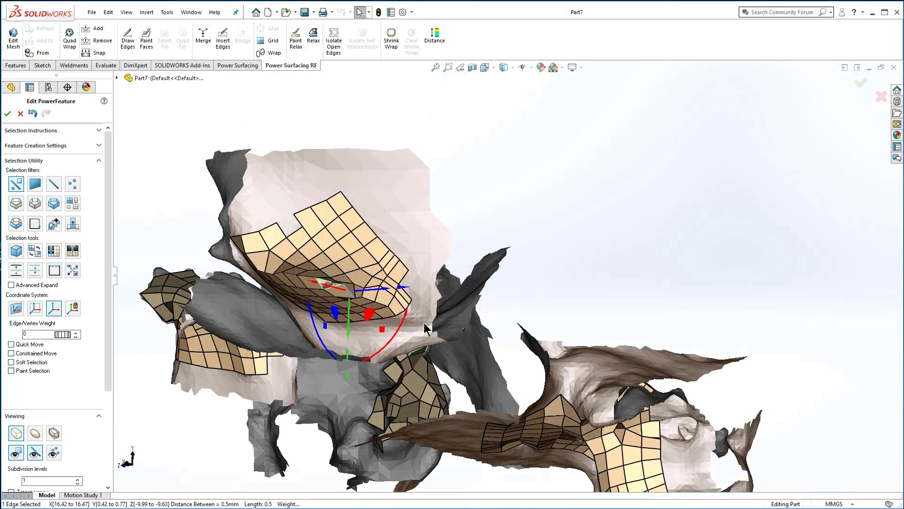
- Isolate the open edges and paint-select the reference mesh faces around the lower slit-shaped opening, expanding the selection twice
{"action": "left_click", "coordinate": [335, 43]}
{"action": "left_click", "coordinate": [405, 255]}
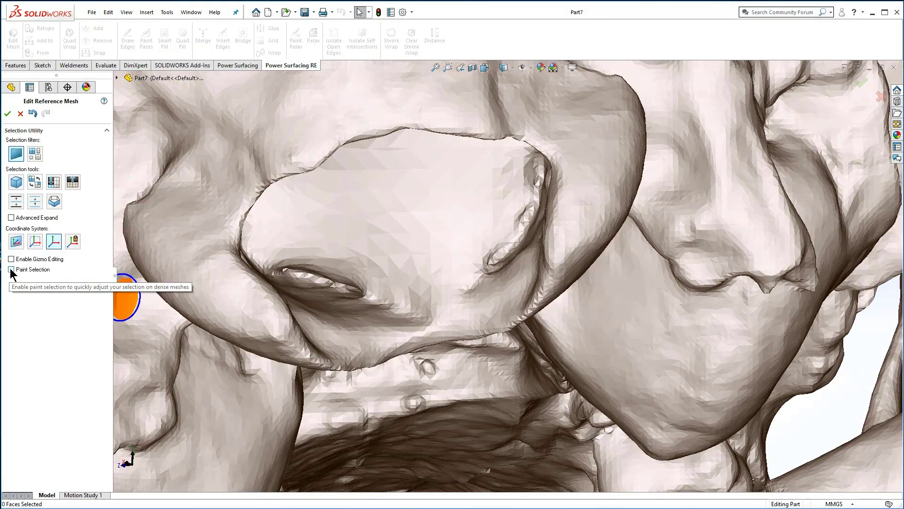
{"action": "left_click", "coordinate": [11, 269]}
{"action": "mouse_move", "coordinate": [275, 274]}
{"action": "left_mouse_down"}
{"action": "mouse_move", "coordinate": [347, 299]}
{"action": "mouse_move", "coordinate": [282, 269]}
{"action": "mouse_move", "coordinate": [317, 273]}
{"action": "left_mouse_up"}
{"action": "left_click", "coordinate": [16, 201]}
{"action": "left_click", "coordinate": [16, 201]}
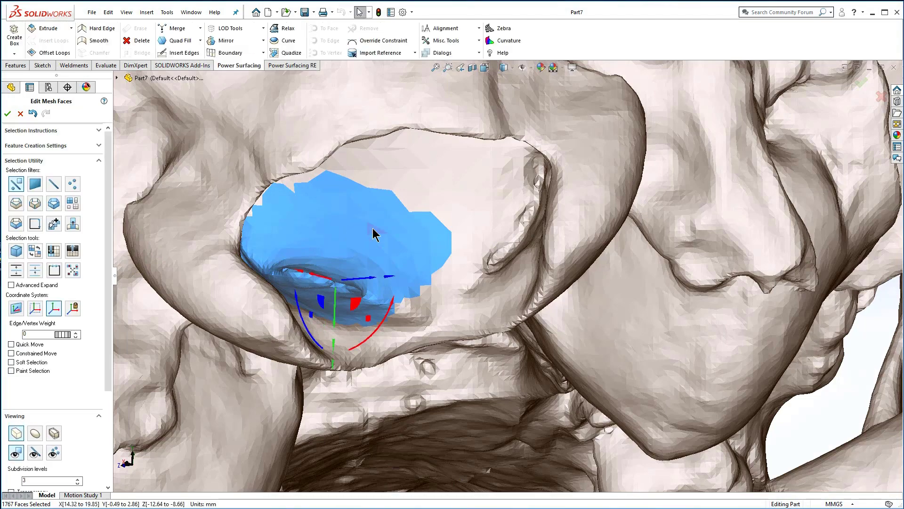
- Hide the reference mesh and delete the faces of the tunnel protruding behind the extracted patch
{"action": "scroll", "coordinate": [100, 373], "scroll_direction": "down", "scroll_amount": 3}
{"action": "left_click", "coordinate": [9, 403]}
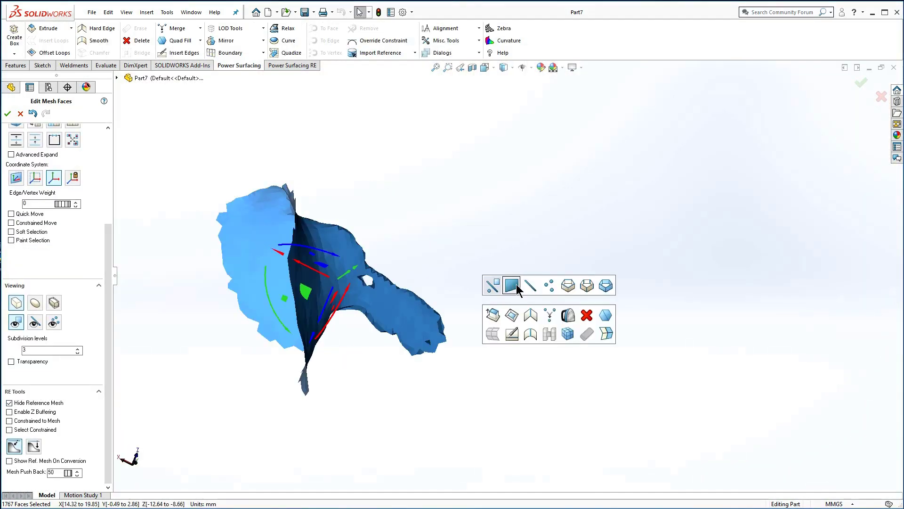
{"action": "left_click_drag", "start_coordinate": [488, 182], "coordinate": [329, 409]}
{"action": "right_click", "coordinate": [346, 392]}
{"action": "left_click", "coordinate": [453, 401]}
{"action": "right_click", "coordinate": [323, 238]}
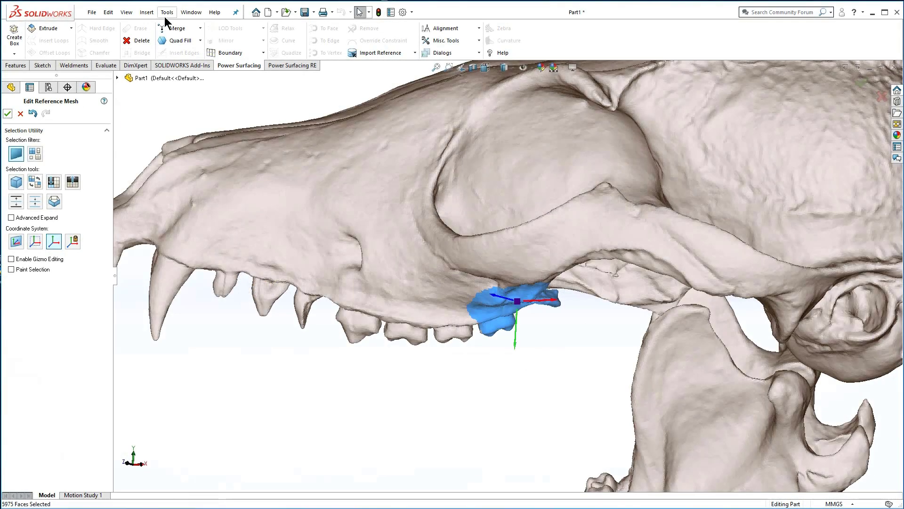
{"action": "left_click", "coordinate": [167, 12]}
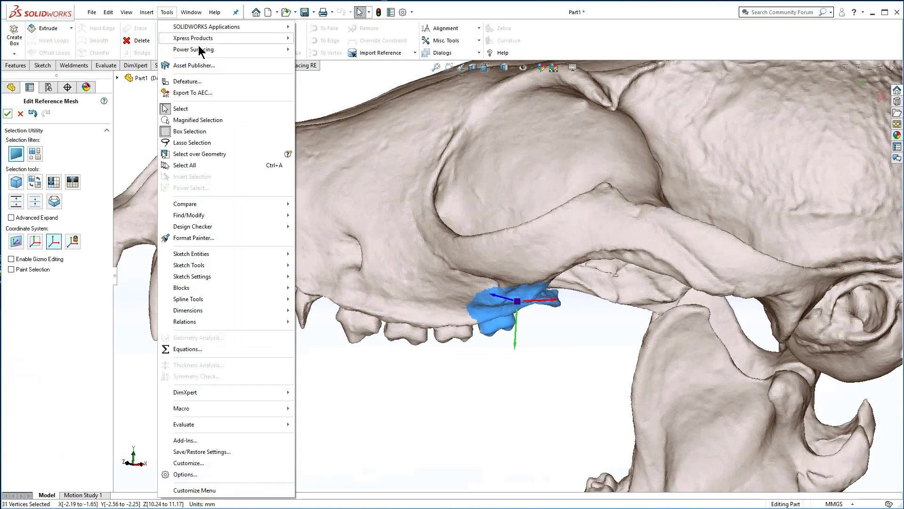
{"action": "mouse_move", "coordinate": [279, 54]}
{"action": "mouse_move", "coordinate": [340, 61]}
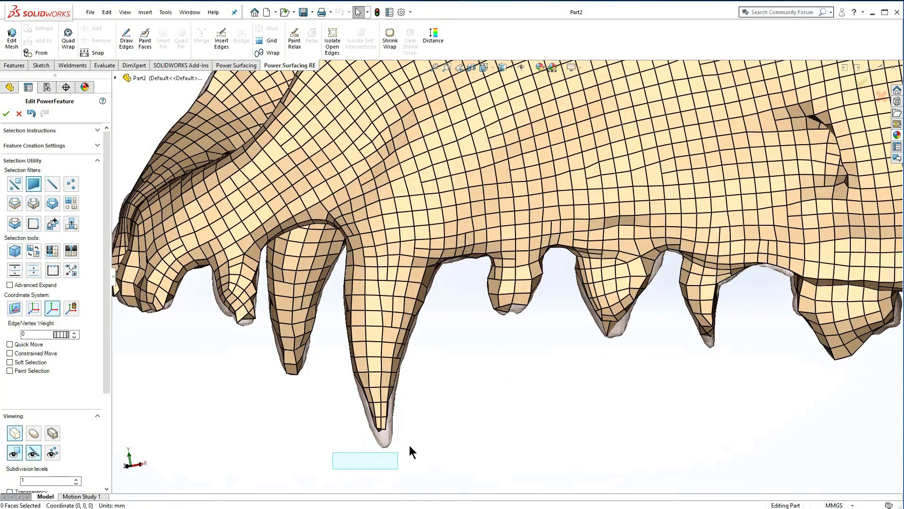
- Delete the faces at the tip of the long canine tooth and apply Subdivide Selected around the resulting open edge loop
{"action": "left_click_drag", "start_coordinate": [410, 451], "coordinate": [435, 332]}
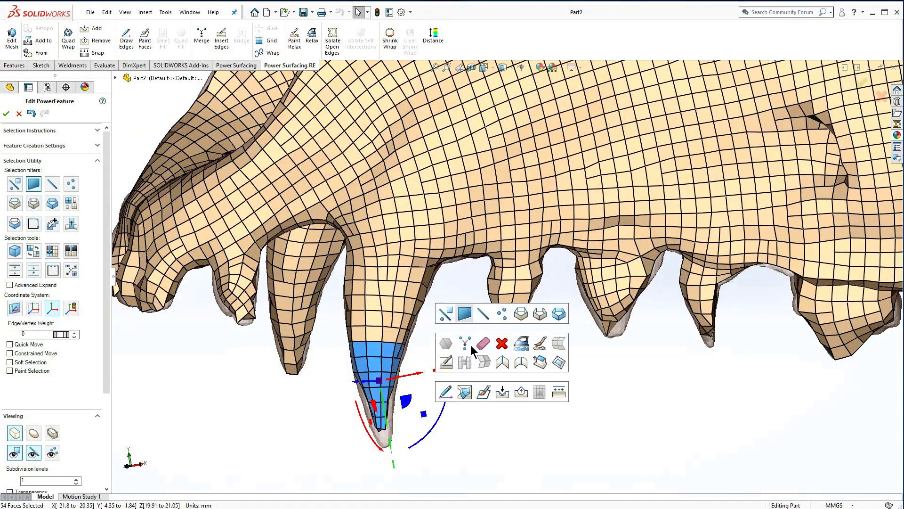
{"action": "left_click", "coordinate": [502, 342]}
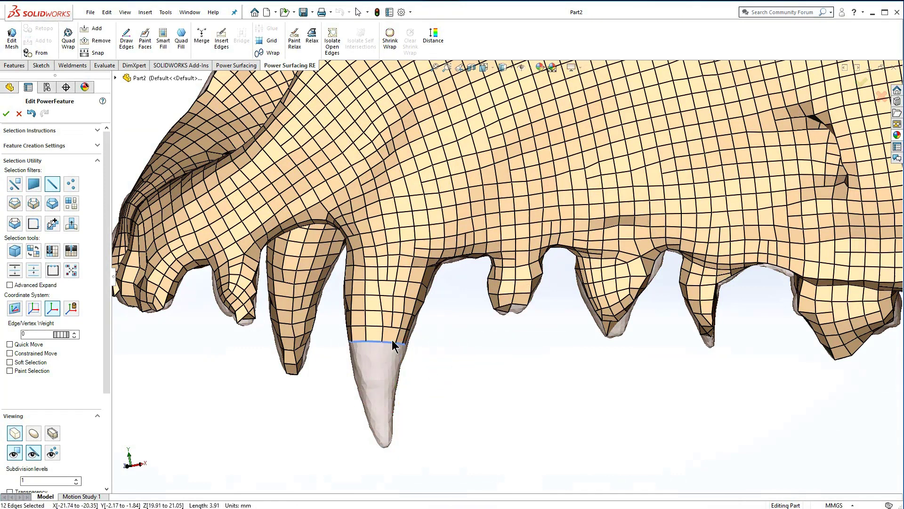
{"action": "left_click", "coordinate": [237, 65]}
{"action": "left_click", "coordinate": [472, 41]}
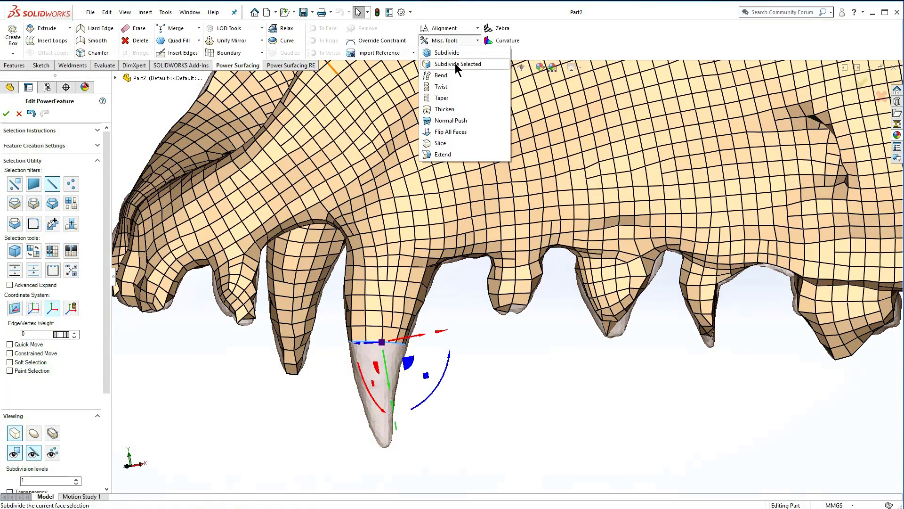
{"action": "left_click", "coordinate": [455, 63]}
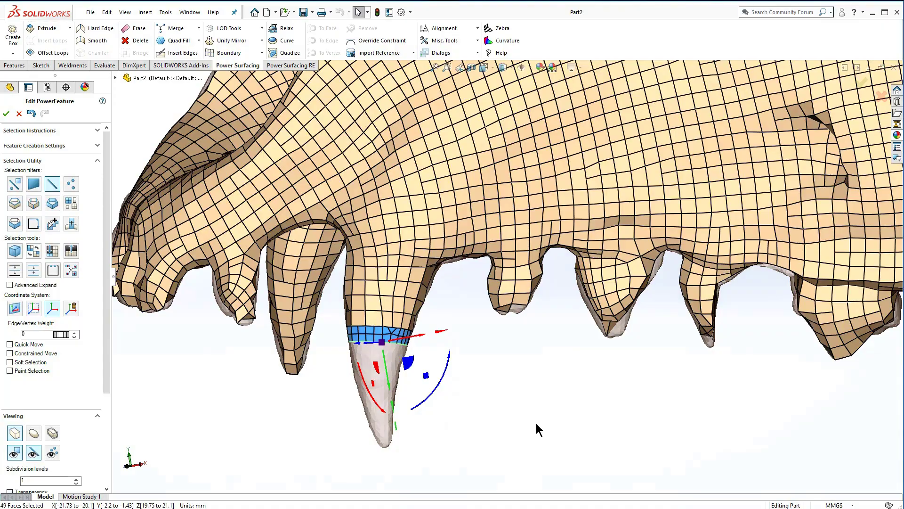
- Remove the tip faces of the small tooth behind the canine and apply Subdivide Selected around its open edge loop
{"action": "middle_click_drag", "start_coordinate": [514, 414], "coordinate": [488, 290]}
{"action": "double_click", "coordinate": [487, 288]}
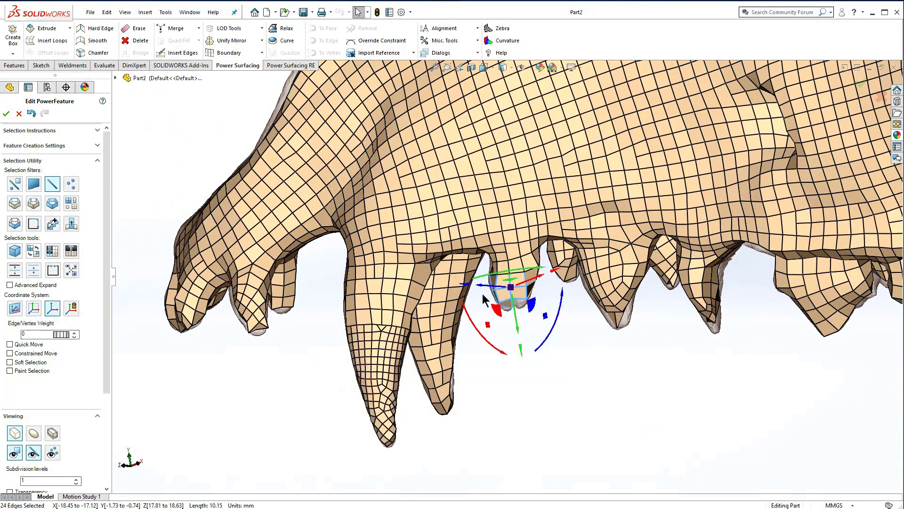
{"action": "left_click", "coordinate": [462, 41]}
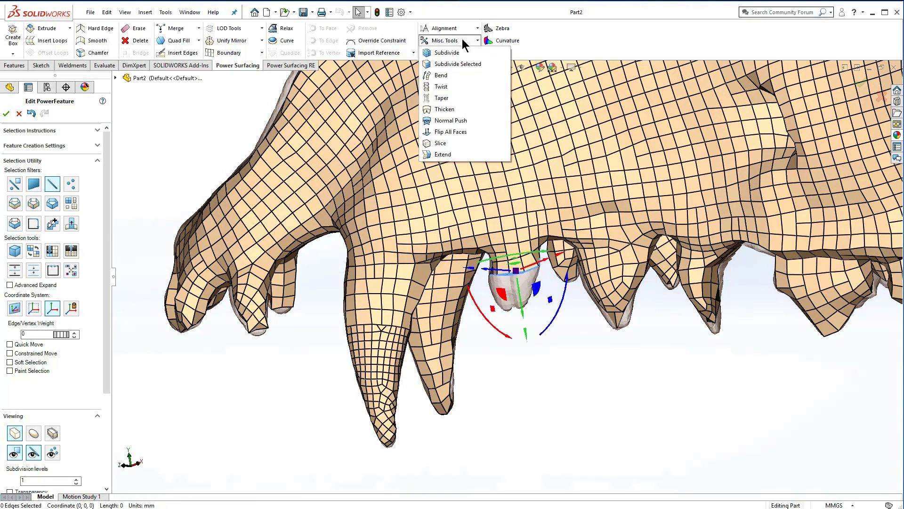
{"action": "left_click", "coordinate": [459, 64]}
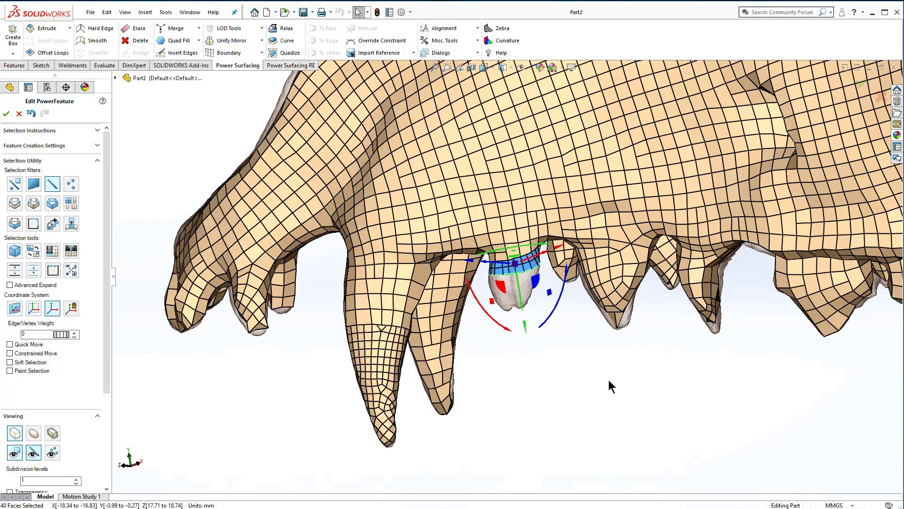
{"action": "left_click", "coordinate": [674, 313]}
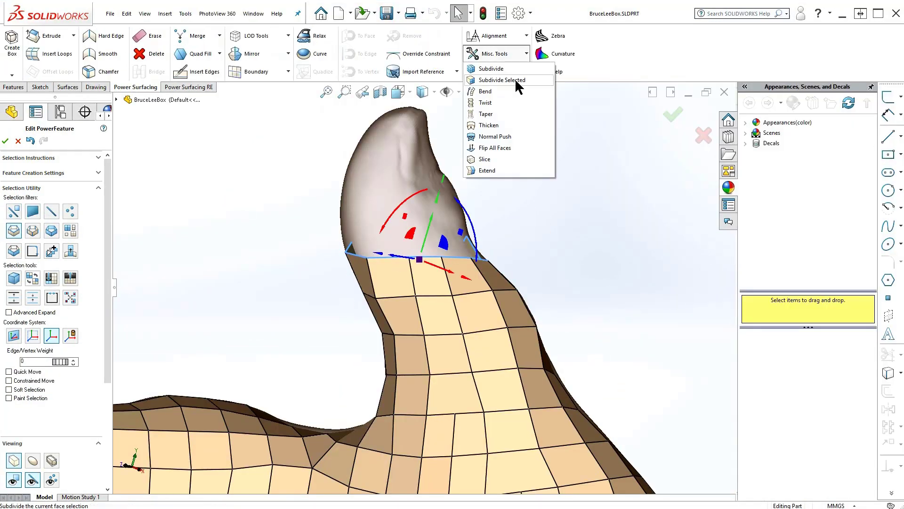
- Subdivide the mesh around the remaining tooth's open tip loop and pick an edge on the refined rim
{"action": "left_click", "coordinate": [514, 81]}
{"action": "left_click", "coordinate": [374, 255]}
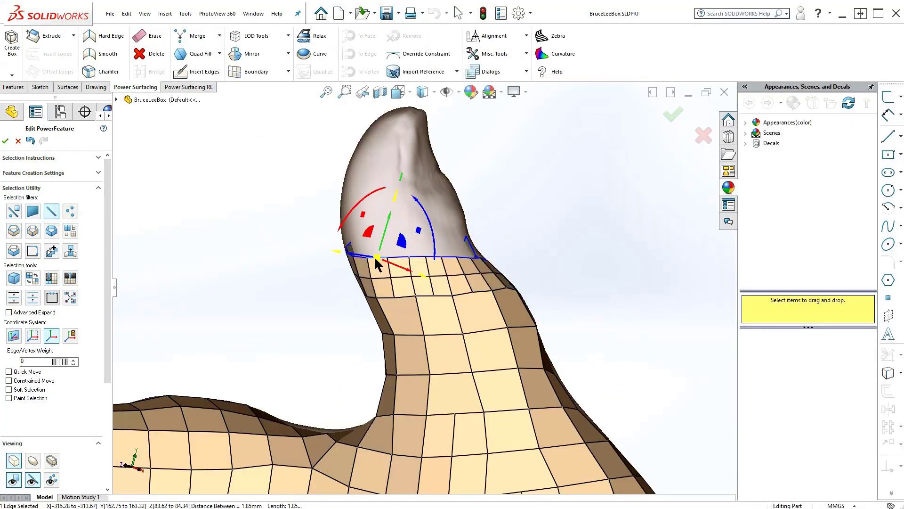
{"action": "key", "text": "ctrl+shift+a"}
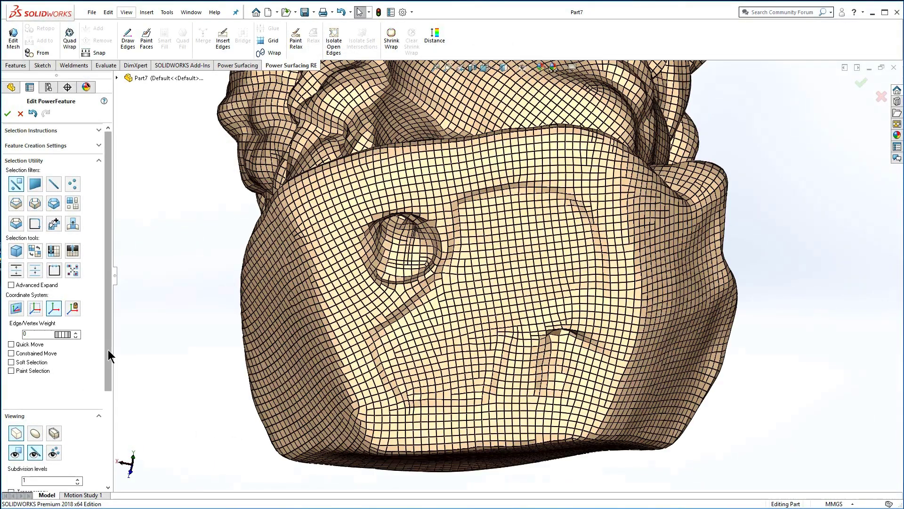
- Turn on 50% transparency and hide the mesh edges to expose the features on the underside of the sculpture's base
{"action": "scroll", "coordinate": [106, 353], "scroll_direction": "down", "scroll_amount": 3}
{"action": "left_click", "coordinate": [11, 387]}
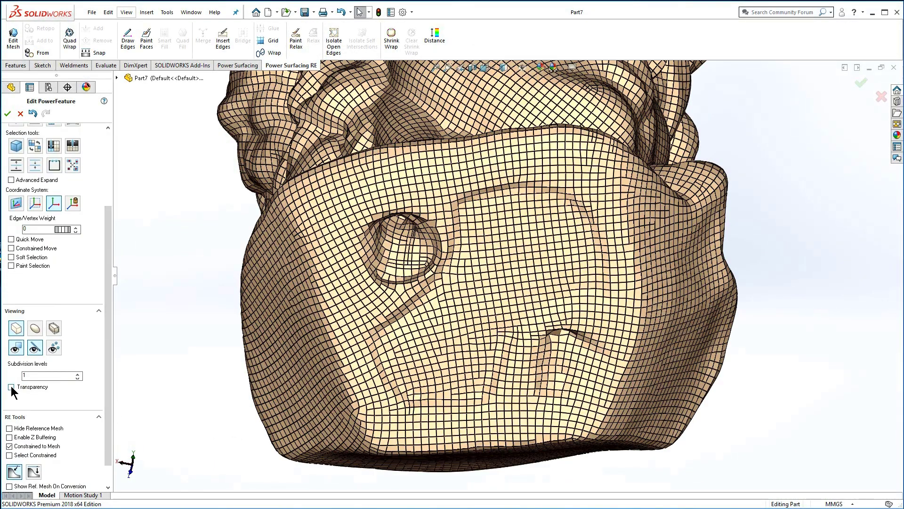
{"action": "left_click", "coordinate": [34, 346]}
{"action": "middle_click_drag", "start_coordinate": [543, 399], "coordinate": [474, 422]}
- Paint-select a closed border of faces around the recesses on the base's underside and delete that border
{"action": "left_click", "coordinate": [17, 265]}
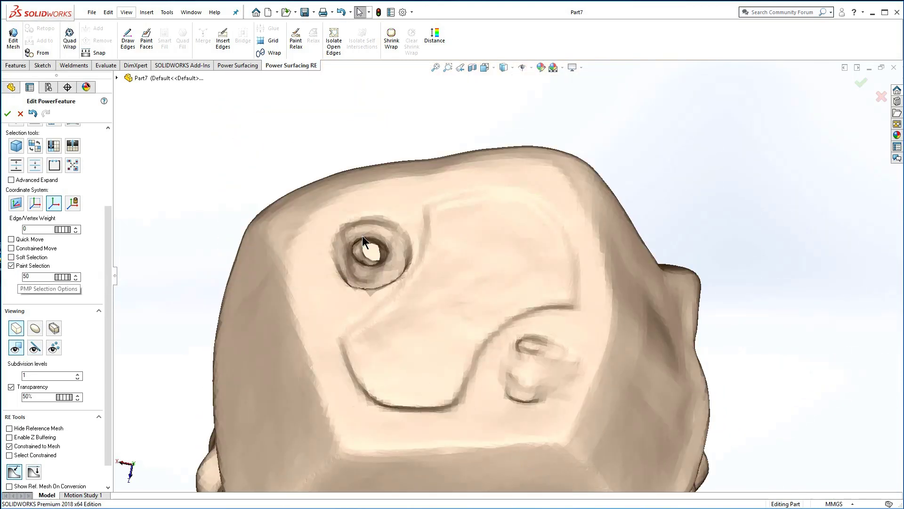
{"action": "mouse_move", "coordinate": [366, 238]}
{"action": "left_mouse_down"}
{"action": "mouse_move", "coordinate": [376, 207]}
{"action": "mouse_move", "coordinate": [329, 264]}
{"action": "mouse_move", "coordinate": [351, 363]}
{"action": "mouse_move", "coordinate": [426, 411]}
{"action": "mouse_move", "coordinate": [561, 394]}
{"action": "mouse_move", "coordinate": [572, 322]}
{"action": "mouse_move", "coordinate": [557, 228]}
{"action": "mouse_move", "coordinate": [529, 201]}
{"action": "mouse_move", "coordinate": [441, 215]}
{"action": "left_mouse_up"}
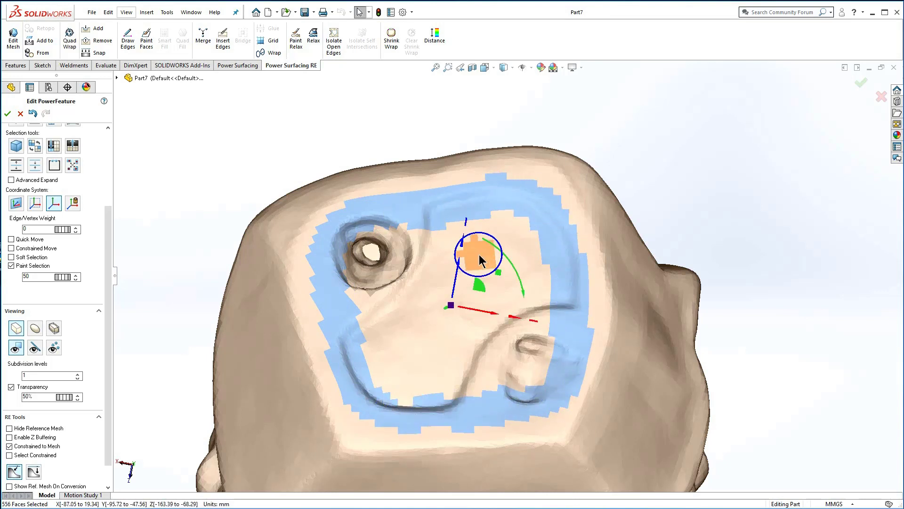
{"action": "right_click", "coordinate": [337, 309]}
{"action": "left_click", "coordinate": [404, 313]}
- Select the isolated centre element inside the removed border, including the round hole's faces, and delete it
{"action": "left_click", "coordinate": [54, 166]}
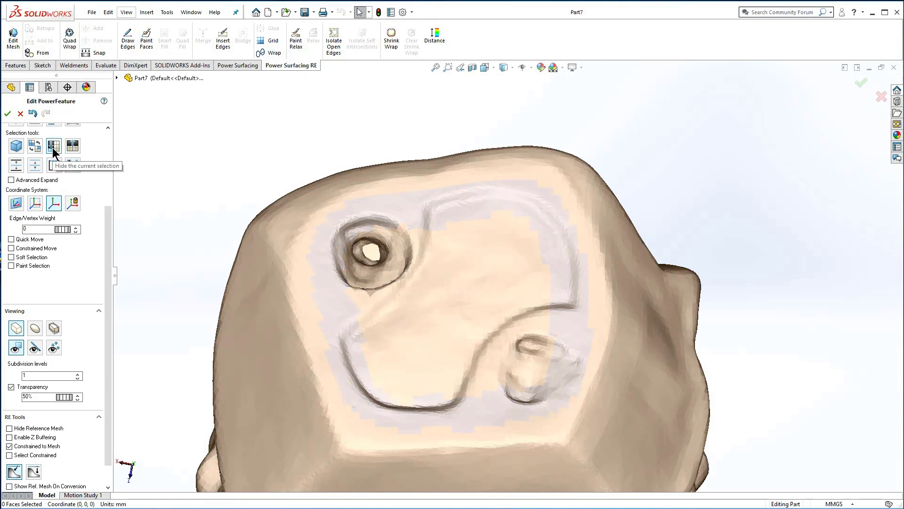
{"action": "left_click", "coordinate": [445, 329]}
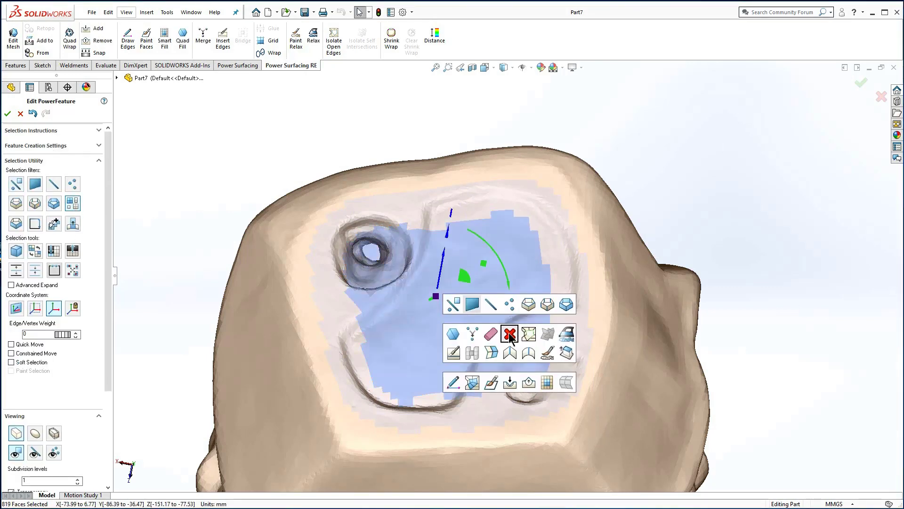
{"action": "left_click", "coordinate": [511, 333]}
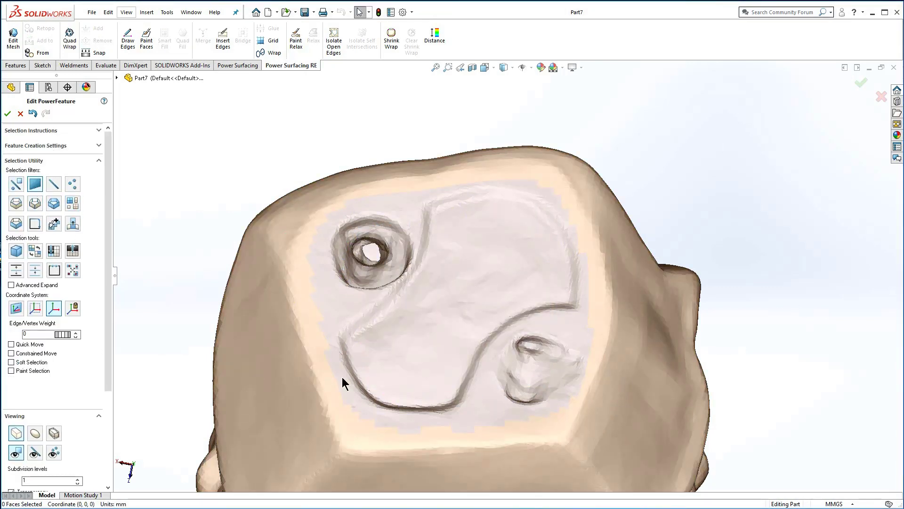
- Close the opening in the base's underside with Quad Fill and turn off transparency
{"action": "left_click", "coordinate": [334, 383]}
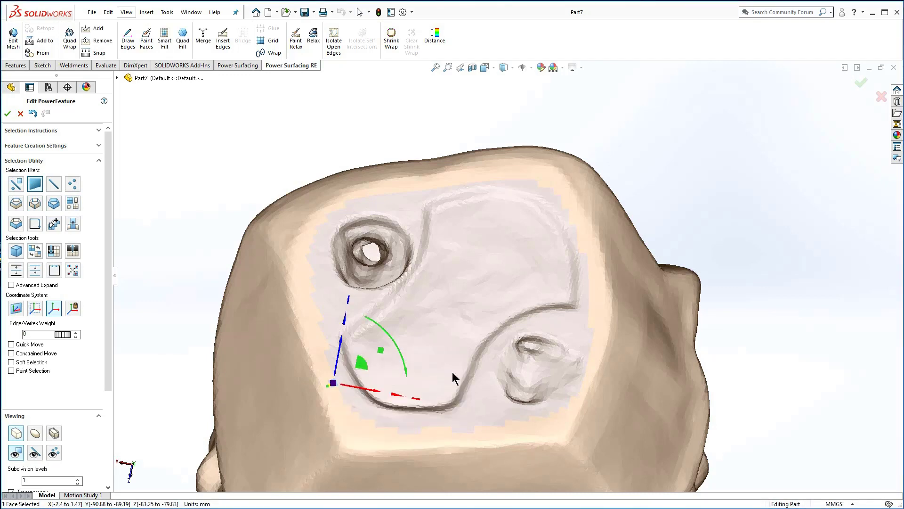
{"action": "left_click", "coordinate": [453, 377]}
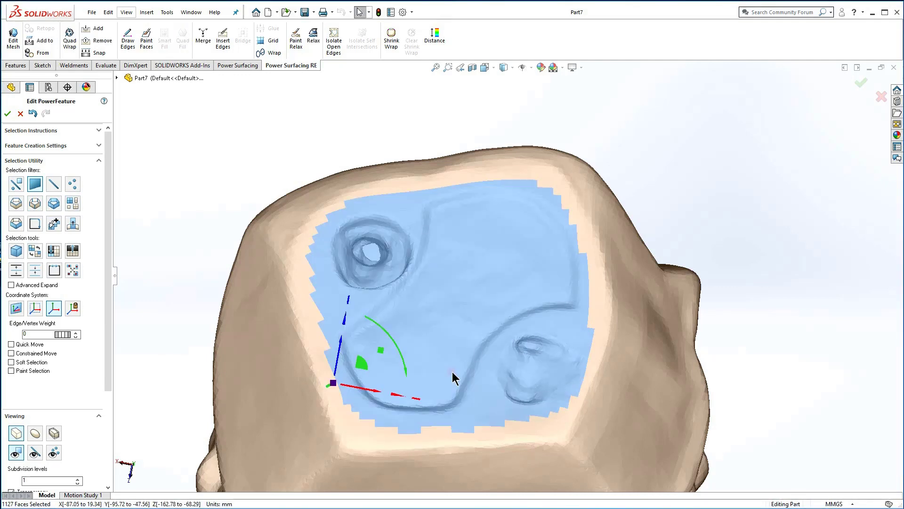
{"action": "scroll", "coordinate": [51, 423], "scroll_direction": "down", "scroll_amount": 5}
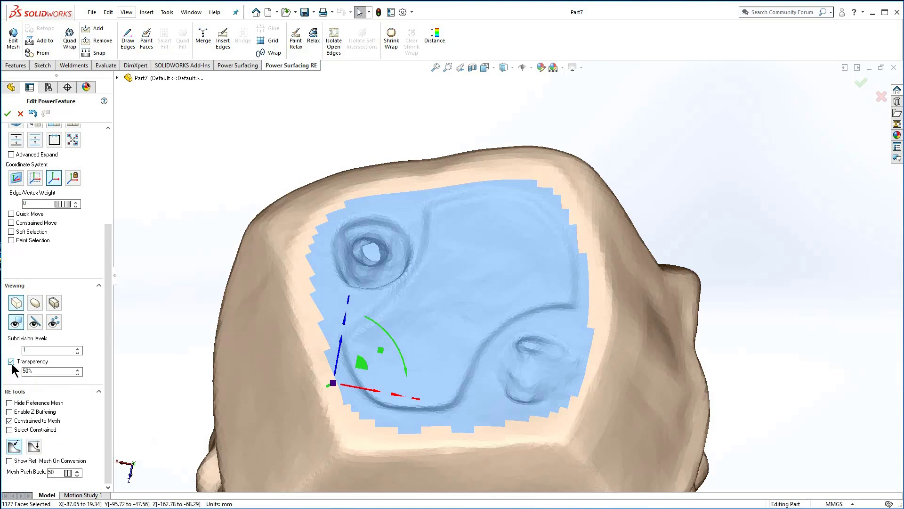
{"action": "left_click", "coordinate": [11, 362]}
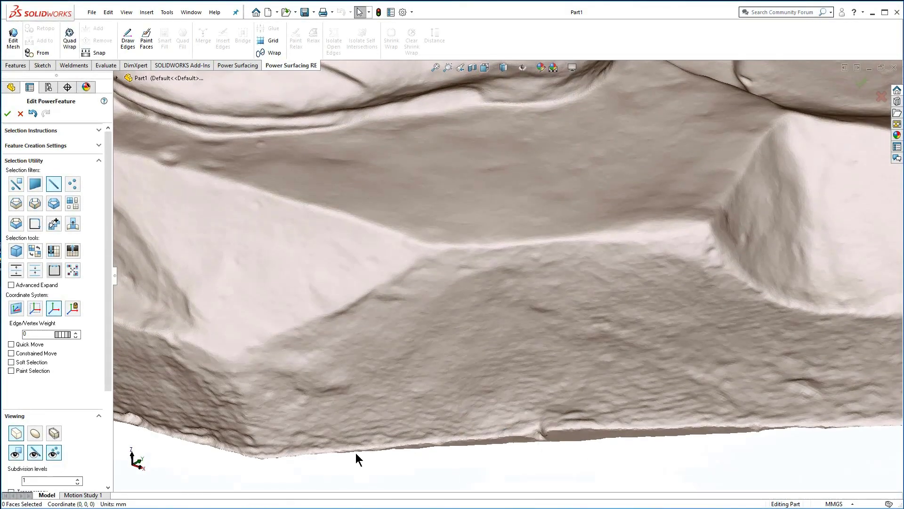
- Quad Wrap the scanned reference mesh of the rough rock-like base in Part1
{"action": "left_click", "coordinate": [69, 41]}
{"action": "type", "text": "1"}
{"action": "key", "text": "Return"}
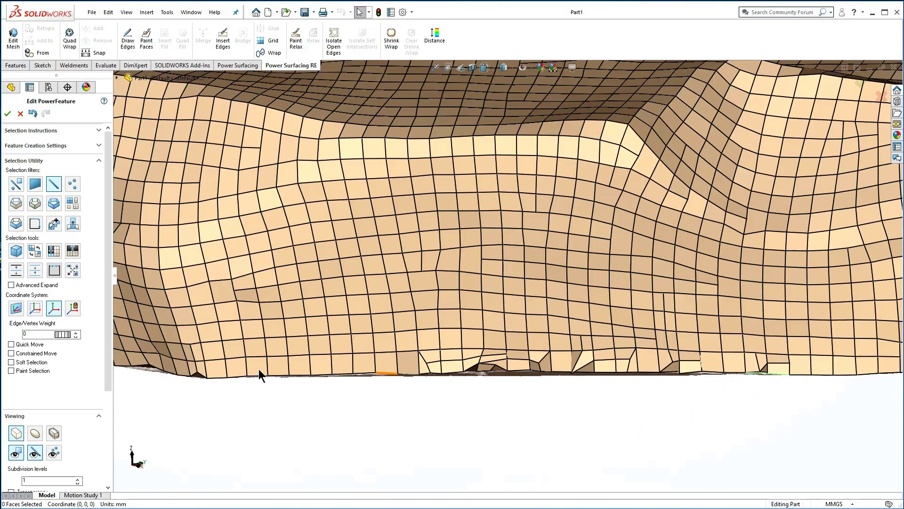
- Paint-select the jagged, distorted faces along the base's bottom edge and its adjoining underside, and delete them
{"action": "left_click", "coordinate": [11, 371]}
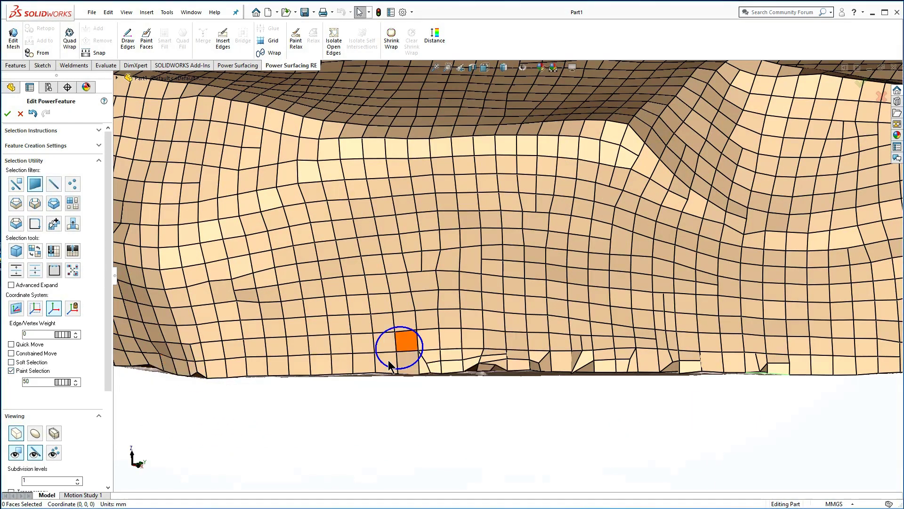
{"action": "mouse_move", "coordinate": [397, 347]}
{"action": "left_mouse_down"}
{"action": "mouse_move", "coordinate": [438, 365]}
{"action": "mouse_move", "coordinate": [395, 347]}
{"action": "mouse_move", "coordinate": [765, 361]}
{"action": "mouse_move", "coordinate": [713, 346]}
{"action": "mouse_move", "coordinate": [393, 337]}
{"action": "mouse_move", "coordinate": [791, 326]}
{"action": "left_mouse_up"}
{"action": "middle_click_drag", "start_coordinate": [577, 435], "coordinate": [567, 301]}
{"action": "scroll", "coordinate": [594, 300], "scroll_direction": "down", "scroll_amount": 1}
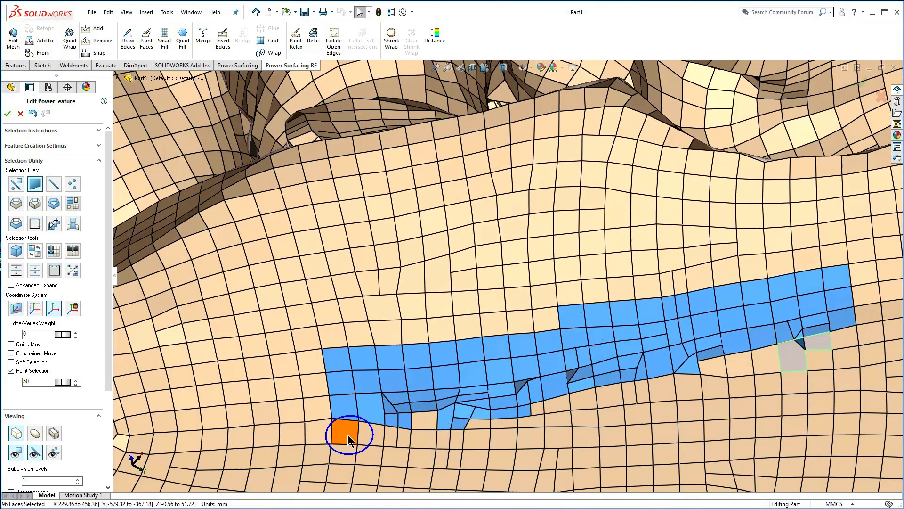
{"action": "mouse_move", "coordinate": [347, 434]}
{"action": "left_mouse_down"}
{"action": "mouse_move", "coordinate": [395, 436]}
{"action": "mouse_move", "coordinate": [384, 450]}
{"action": "mouse_move", "coordinate": [742, 407]}
{"action": "mouse_move", "coordinate": [826, 340]}
{"action": "mouse_move", "coordinate": [728, 375]}
{"action": "mouse_move", "coordinate": [478, 426]}
{"action": "mouse_move", "coordinate": [489, 442]}
{"action": "mouse_move", "coordinate": [642, 416]}
{"action": "mouse_move", "coordinate": [650, 405]}
{"action": "left_mouse_up"}
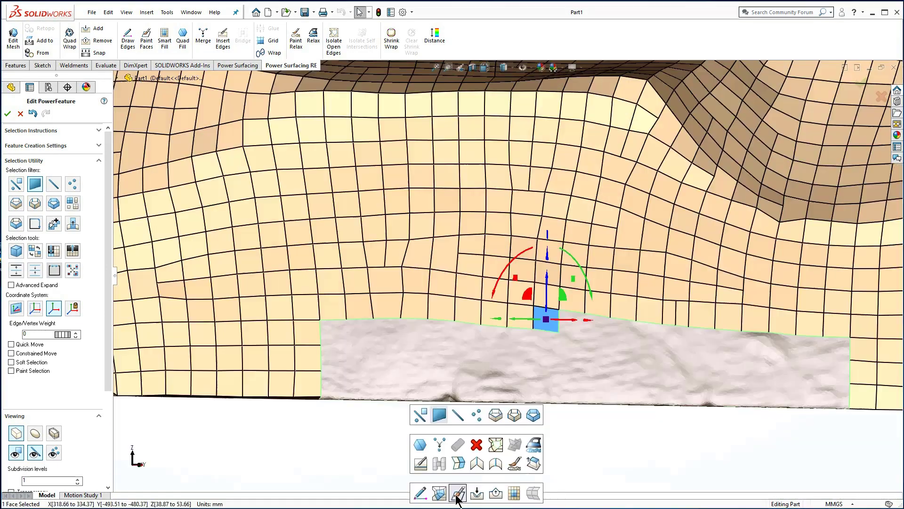
{"action": "left_click", "coordinate": [456, 491]}
- Paint a new strip of faces along the base's bottom edge and Quad Fill the gap between it and the side wall
{"action": "mouse_move", "coordinate": [322, 389]}
{"action": "left_mouse_down"}
{"action": "mouse_move", "coordinate": [854, 398]}
{"action": "mouse_move", "coordinate": [845, 393]}
{"action": "left_mouse_up"}
{"action": "key", "text": "Escape"}
{"action": "left_click", "coordinate": [750, 327]}
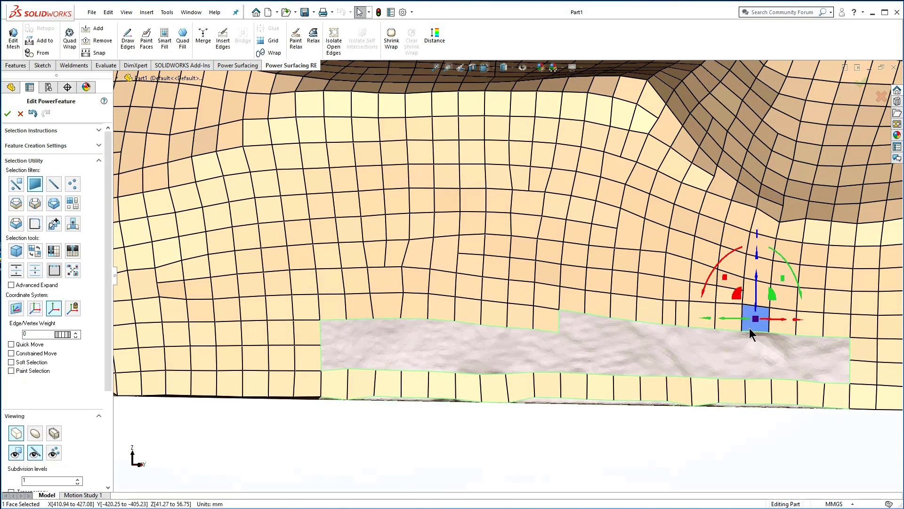
{"action": "right_click", "coordinate": [750, 329]}
{"action": "left_click", "coordinate": [853, 390]}
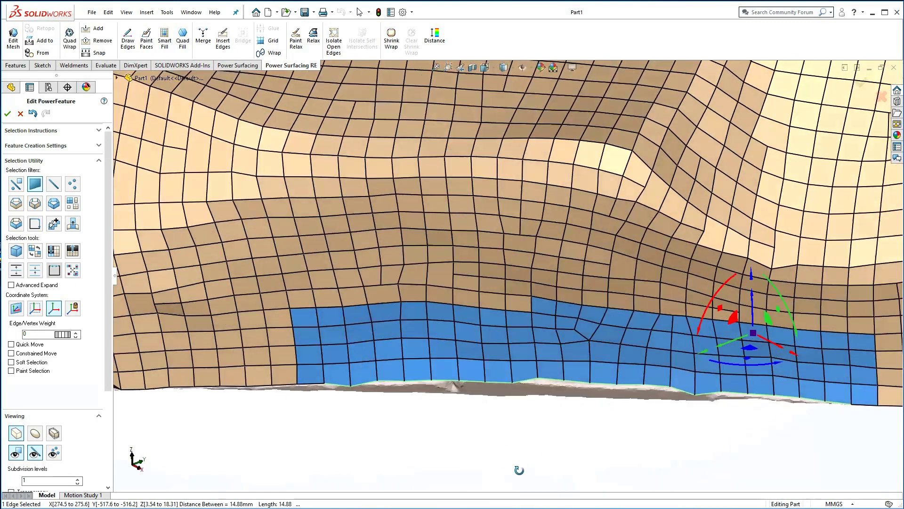